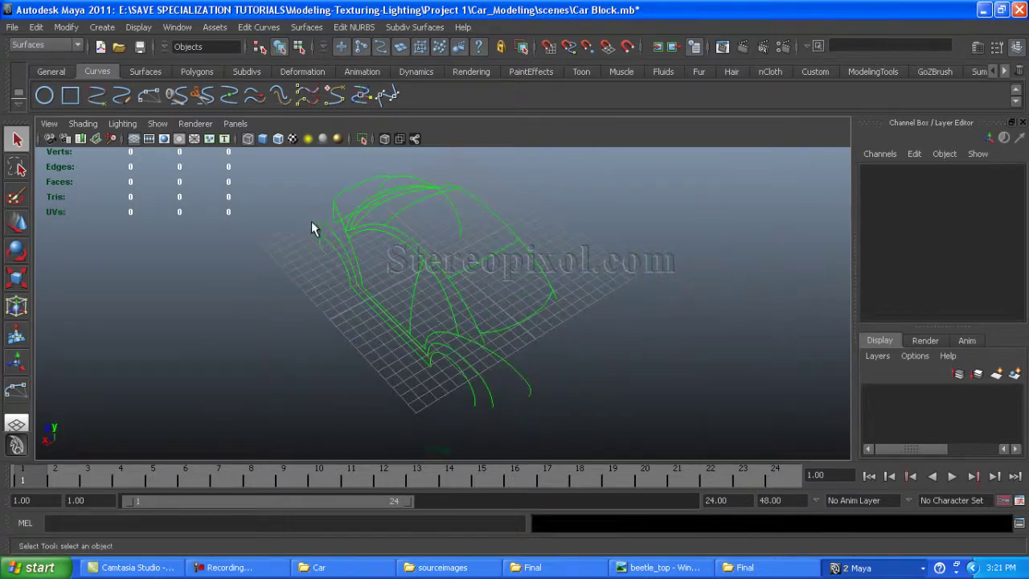
- In the top view, shift curve12's last four control vertices left onto the hood outline
left_click_drag(301, 222, 301, 173)
scroll(408, 411, "up", 2)
scroll(395, 298, "up", 1)
scroll(328, 292, "up", 1)
left_click(515, 262)
key("F8")
left_click_drag(444, 216, 547, 304)
key("w")
left_click_drag(555, 248, 545, 252)
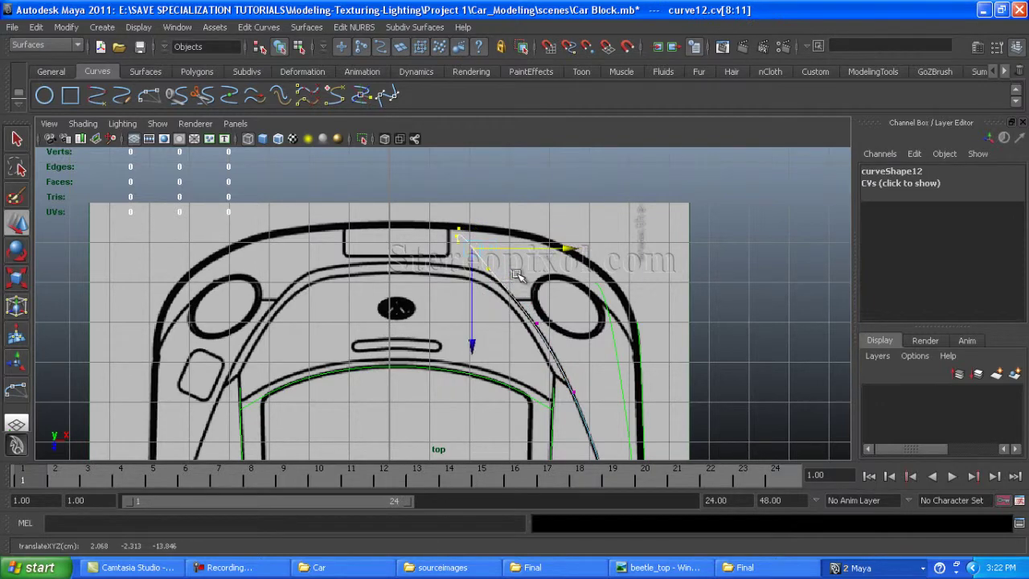
- Check curve12's end point against the outline, then return the curve to object mode
left_click(486, 260)
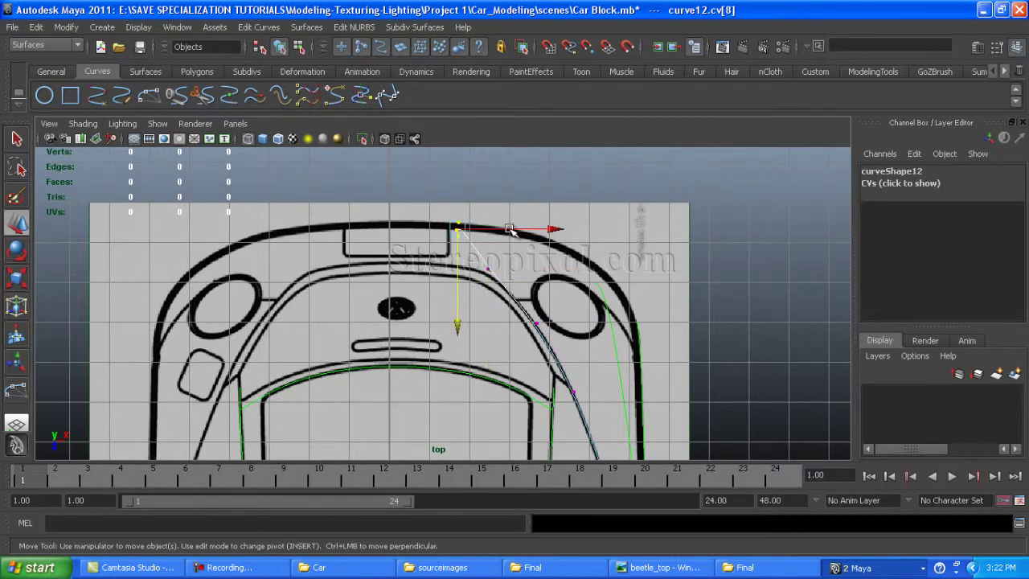
left_click(392, 302)
scroll(391, 302, "down", 3)
scroll(392, 302, "up", 4)
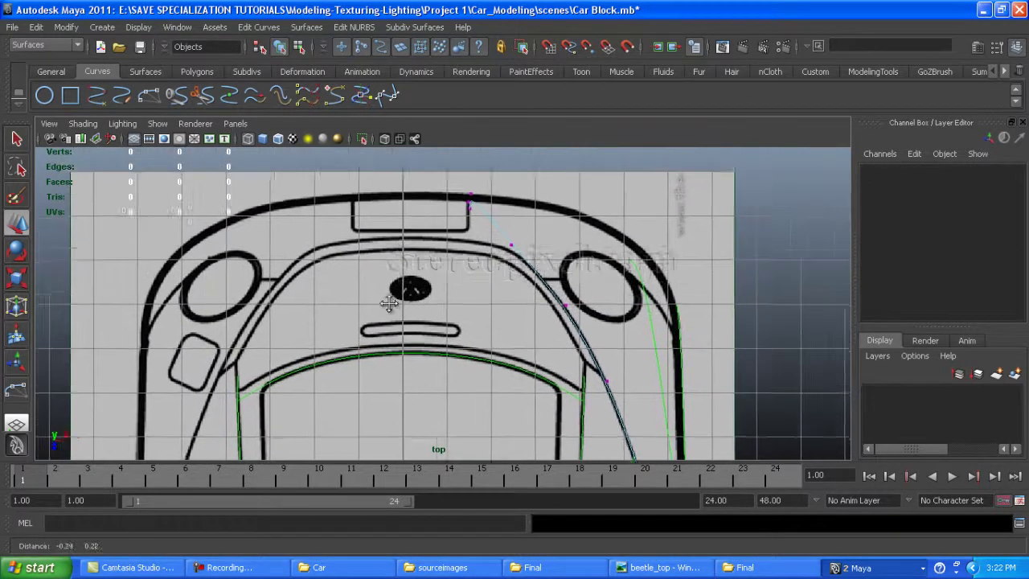
right_click_drag(482, 249, 579, 214)
scroll(482, 257, "down", 4)
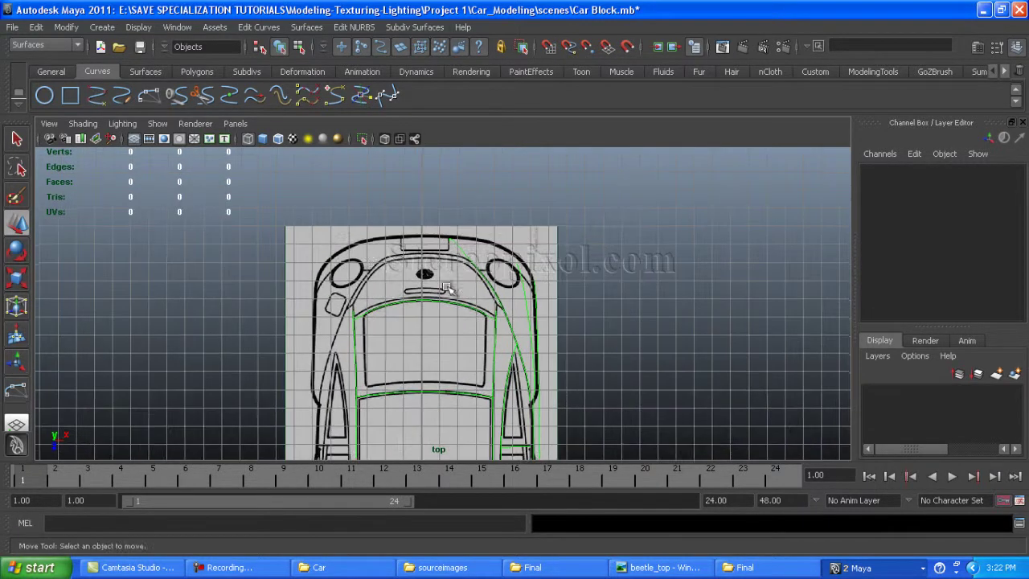
- Duplicate curve27 with Scale X -1 and move the mirrored copy to the car's left side
left_click(492, 268)
left_click(36, 26)
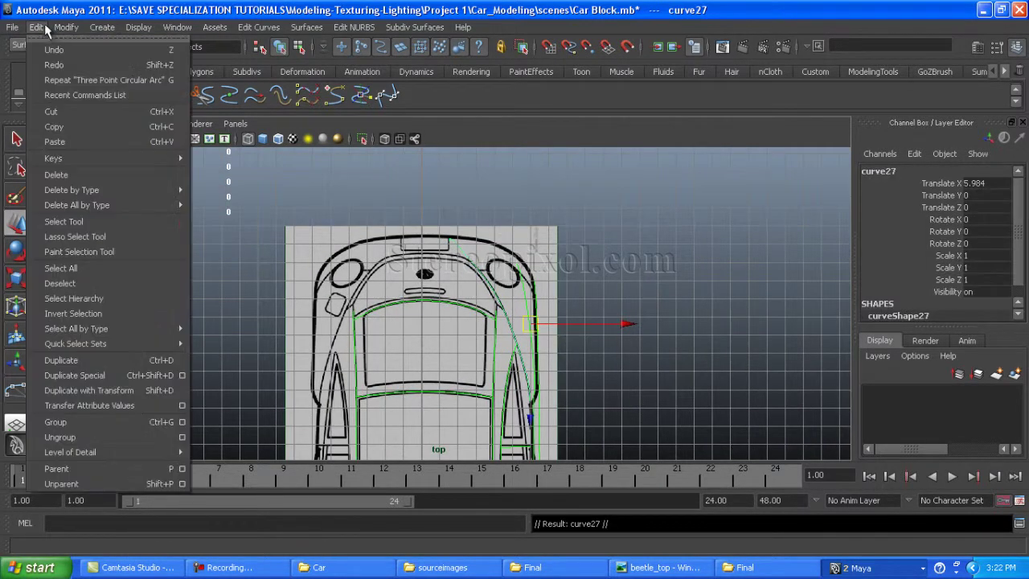
left_click(64, 356)
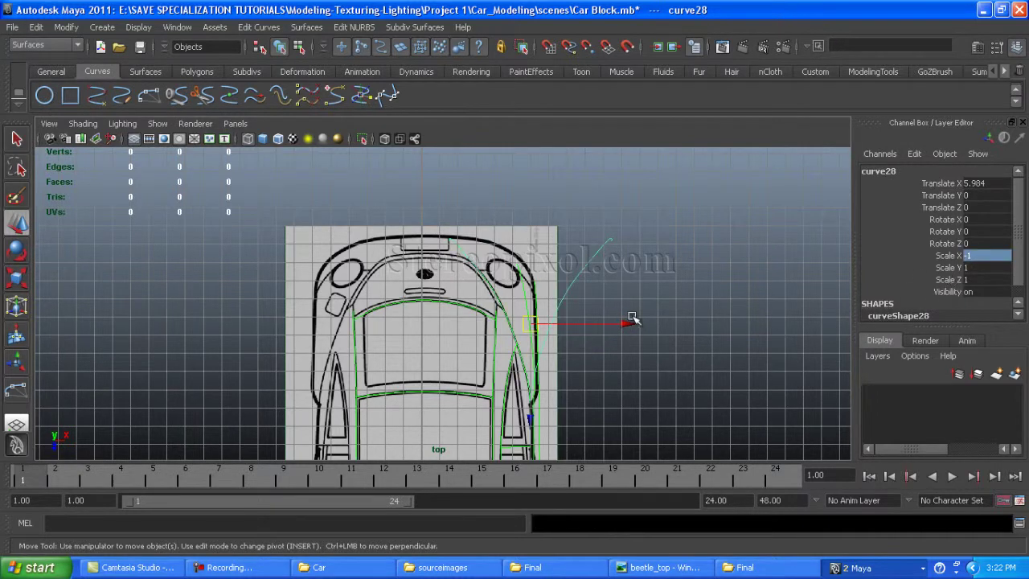
left_click_drag(633, 321, 434, 329)
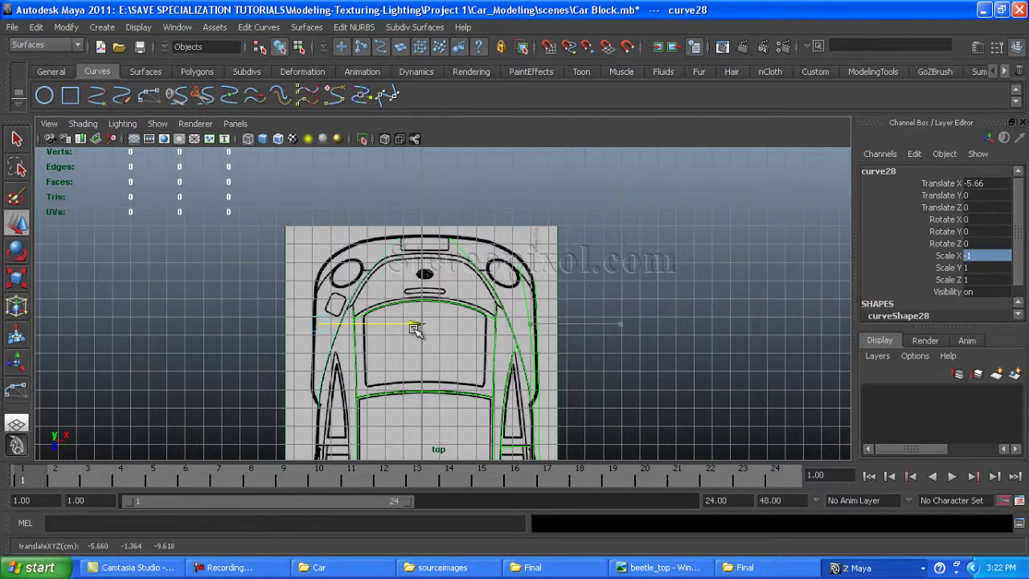
- Orbit around the curve cage and put the right-side curve into control-vertex mode
left_click_drag(597, 291, 517, 351, "alt")
left_click(609, 310)
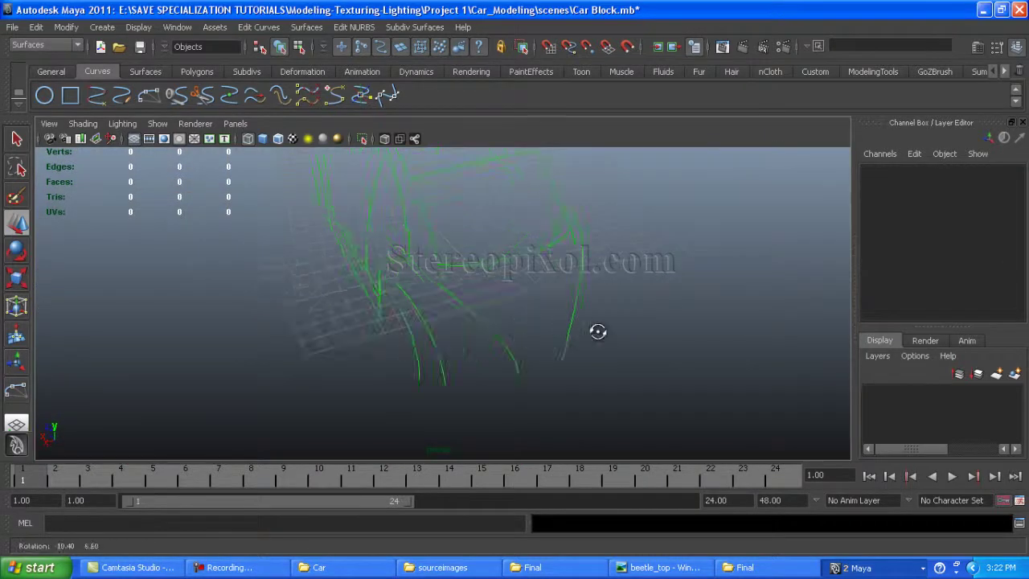
mouse_move(602, 340)
left_mouse_down("alt")
mouse_move(439, 314)
mouse_move(351, 281)
mouse_move(409, 232)
mouse_move(462, 301)
mouse_move(376, 254)
left_mouse_up("alt")
left_click(413, 246)
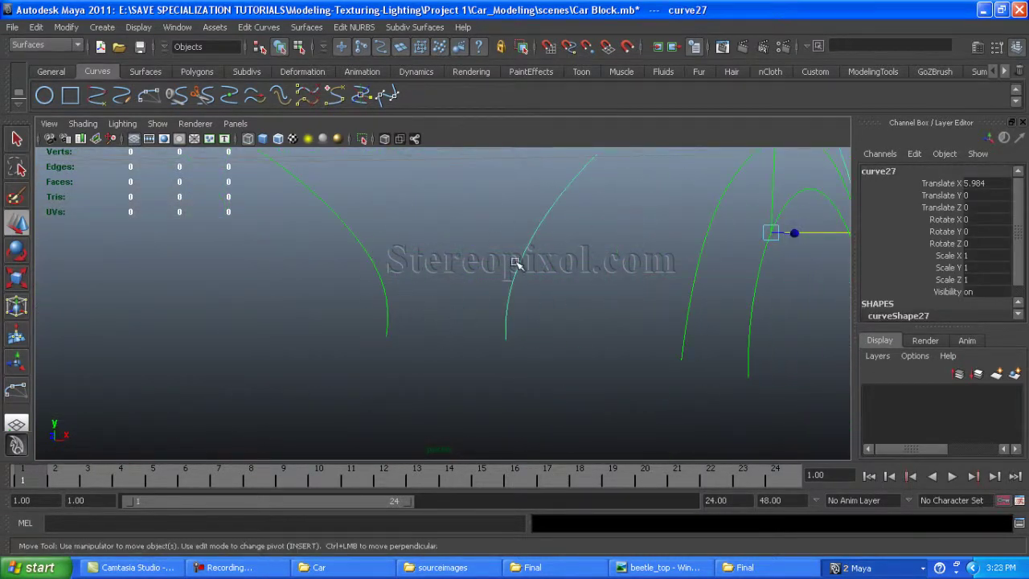
right_click_drag(521, 262, 560, 247)
right_click_drag(466, 263, 466, 263)
mouse_move(466, 263)
left_mouse_down("alt")
mouse_move(356, 255)
mouse_move(441, 352)
mouse_move(616, 398)
left_mouse_up("alt")
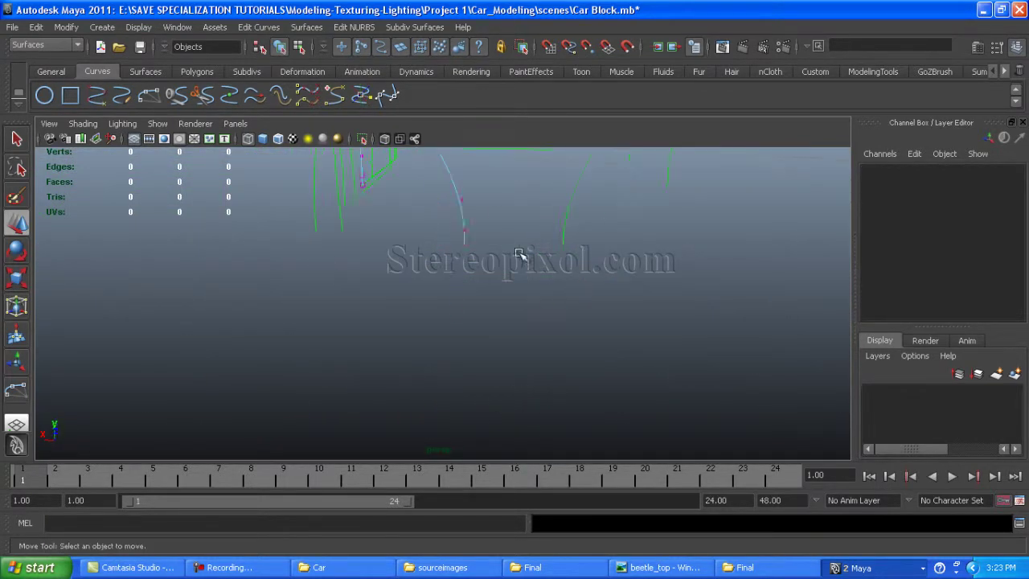
left_click(464, 229)
left_click(469, 284)
- Select and tidy the mirrored copy's two end control vertices in perspective
left_click(567, 224)
right_click(567, 224)
right_click_drag(567, 223, 533, 216)
left_click_drag(533, 216, 579, 253)
left_click(506, 306)
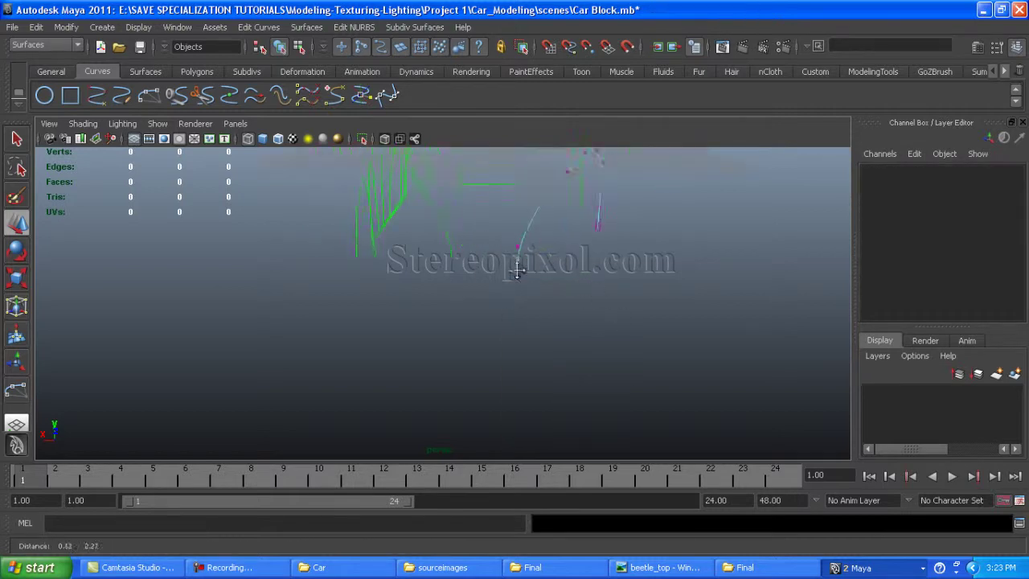
mouse_move(506, 306)
left_mouse_down("alt")
mouse_move(493, 345)
mouse_move(538, 348)
mouse_move(289, 351)
mouse_move(357, 308)
mouse_move(476, 314)
left_mouse_up("alt")
key("space")
key("space")
- Trace the hood front in the top view with the EP Curve Tool
scroll(463, 331, "up", 3)
scroll(463, 331, "up", 3)
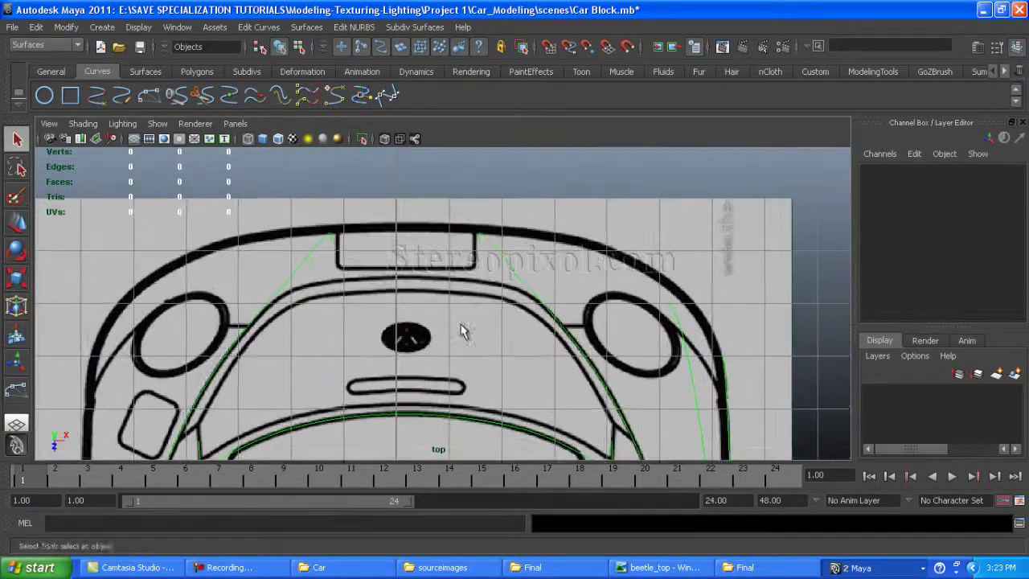
left_click(122, 95)
scroll(677, 400, "up", 2)
left_click(606, 312)
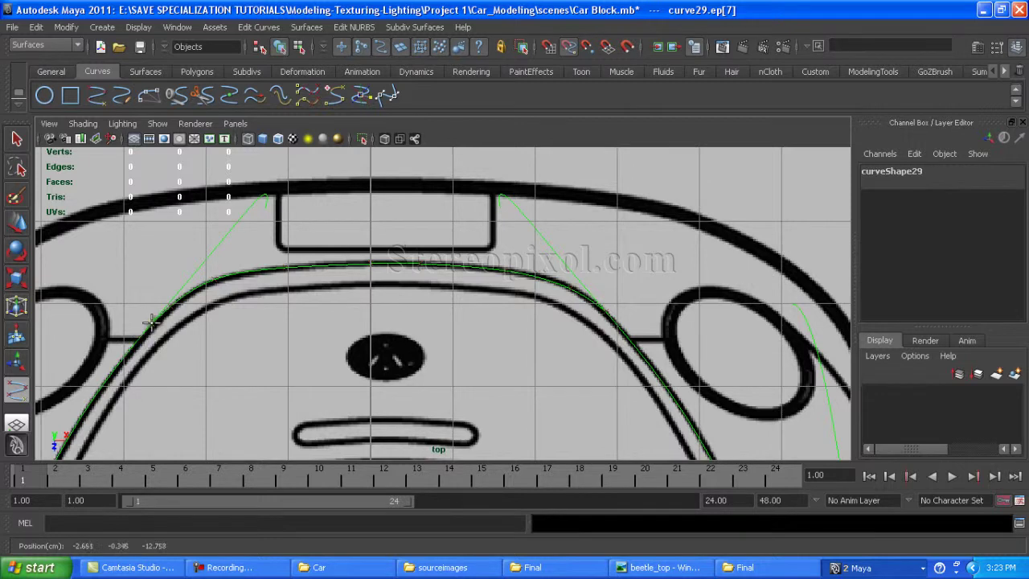
key("Return")
- Move the new curve's left end point down onto the outline and onto the side curve
key("q")
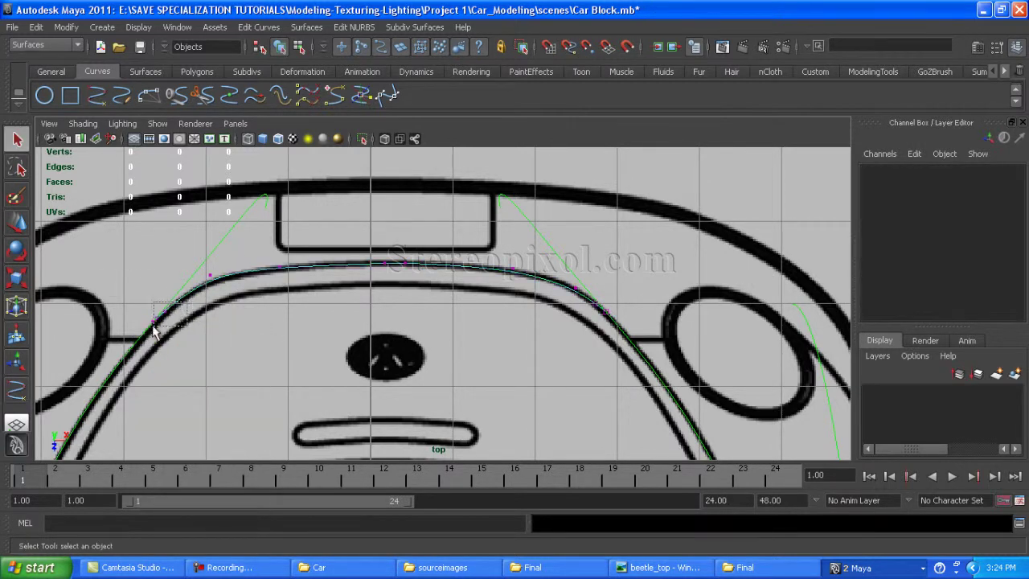
mouse_move(159, 330)
left_mouse_down()
mouse_move(182, 320)
mouse_move(172, 339)
left_mouse_up()
key("w")
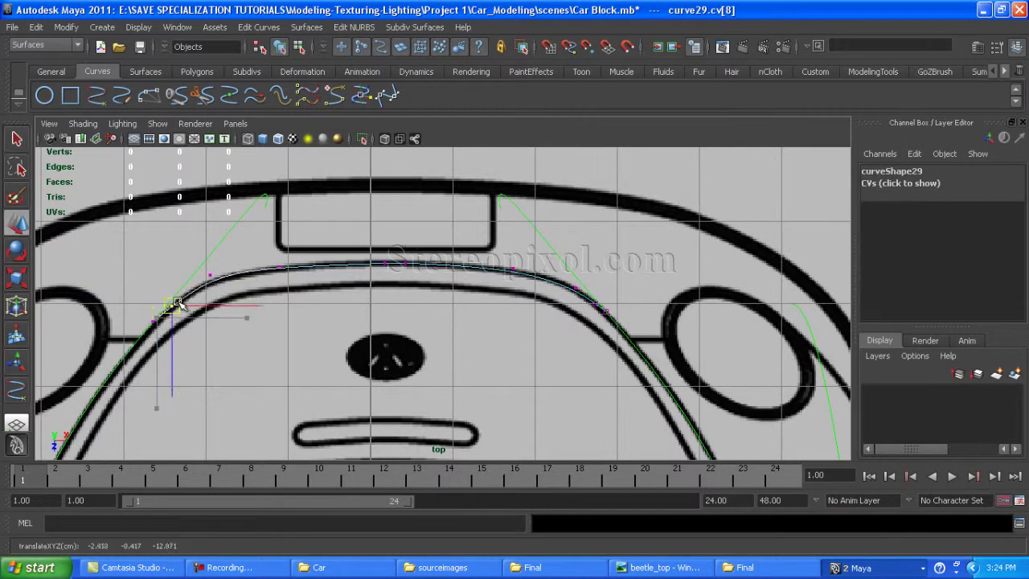
mouse_move(185, 297)
left_mouse_down()
mouse_move(160, 322)
mouse_move(169, 316)
left_mouse_up()
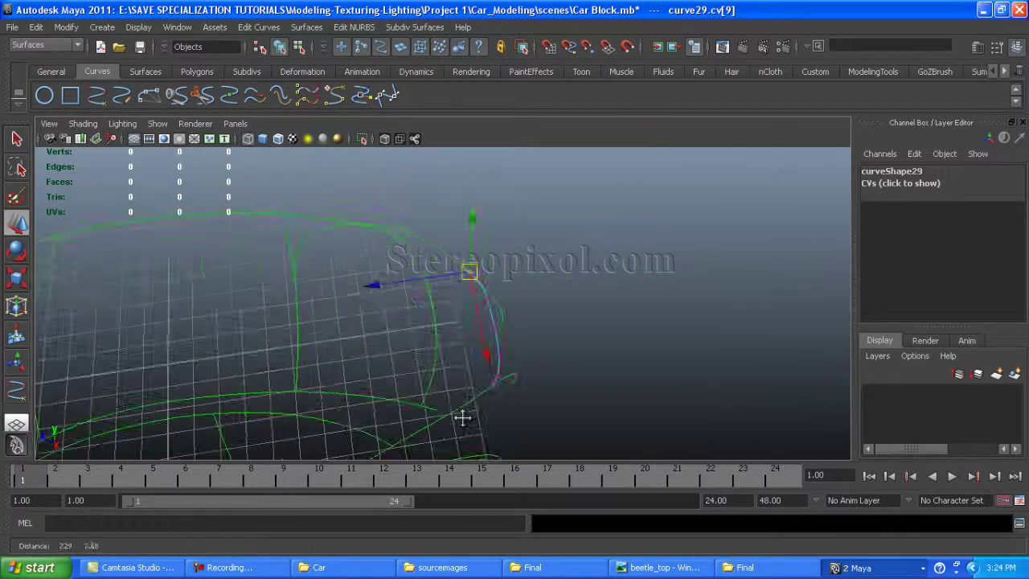
mouse_move(459, 416)
left_mouse_down("alt")
mouse_move(491, 352)
mouse_move(452, 314)
left_mouse_up("alt")
left_click(402, 236)
key("ctrl+z")
left_click_drag(392, 249, 394, 249)
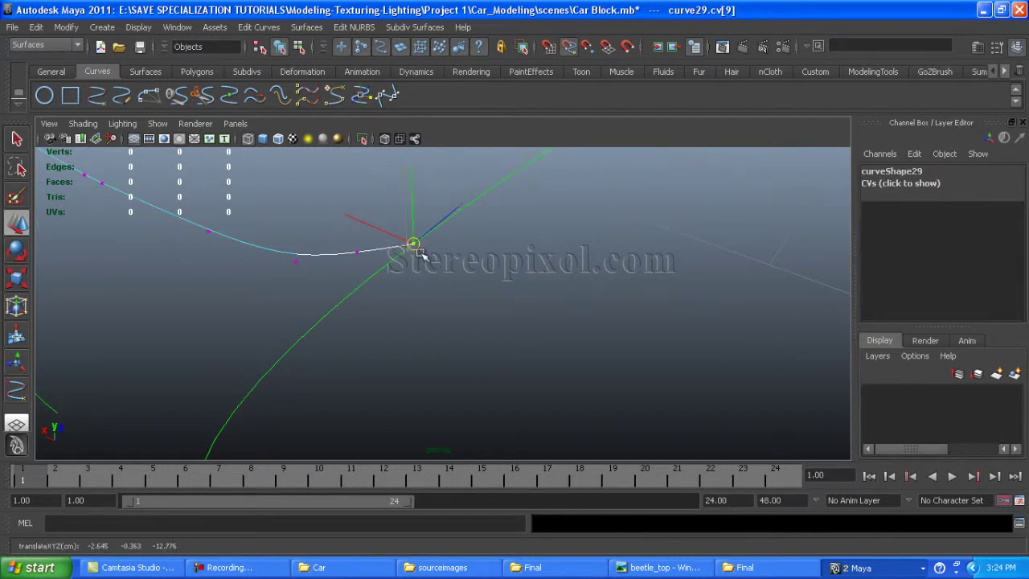
right_click_drag(302, 261, 345, 231)
mouse_move(214, 306)
left_mouse_down("alt")
mouse_move(459, 351)
mouse_move(328, 281)
left_mouse_up("alt")
- Frame the car's front in the top view and select the front curve with Move active
key("space")
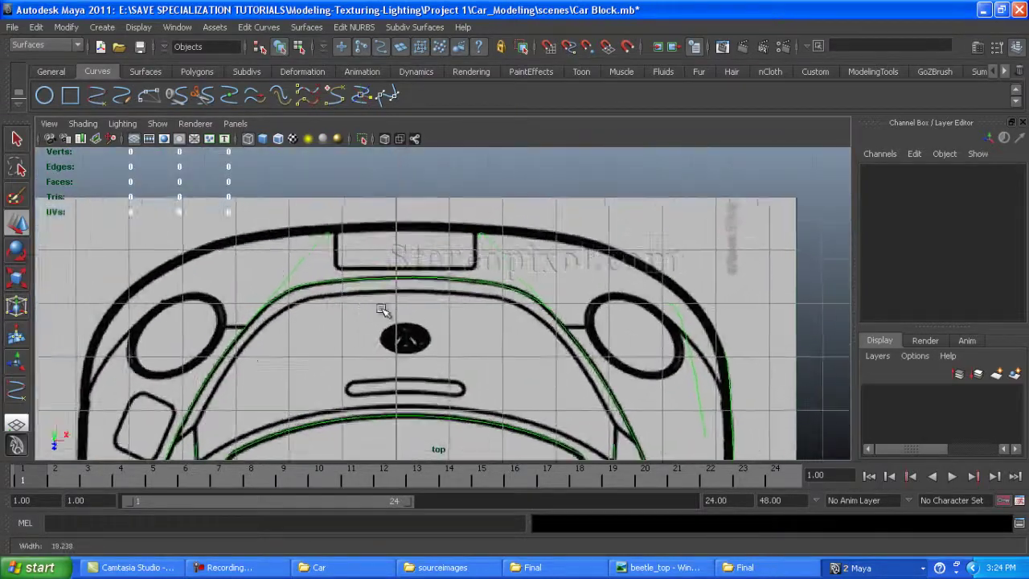
middle_click_drag(402, 310, 443, 237, "alt")
scroll(447, 331, "up", 3)
scroll(448, 330, "up", 2)
middle_click_drag(460, 328, 430, 236, "alt")
key("w")
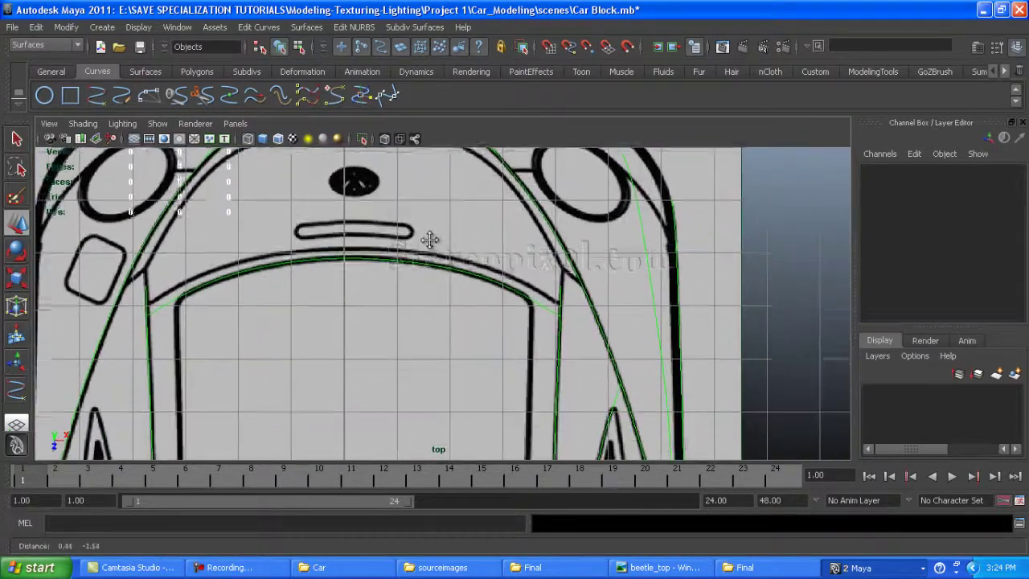
left_click(466, 241)
key("space")
key("space")
scroll(551, 386, "up", 5)
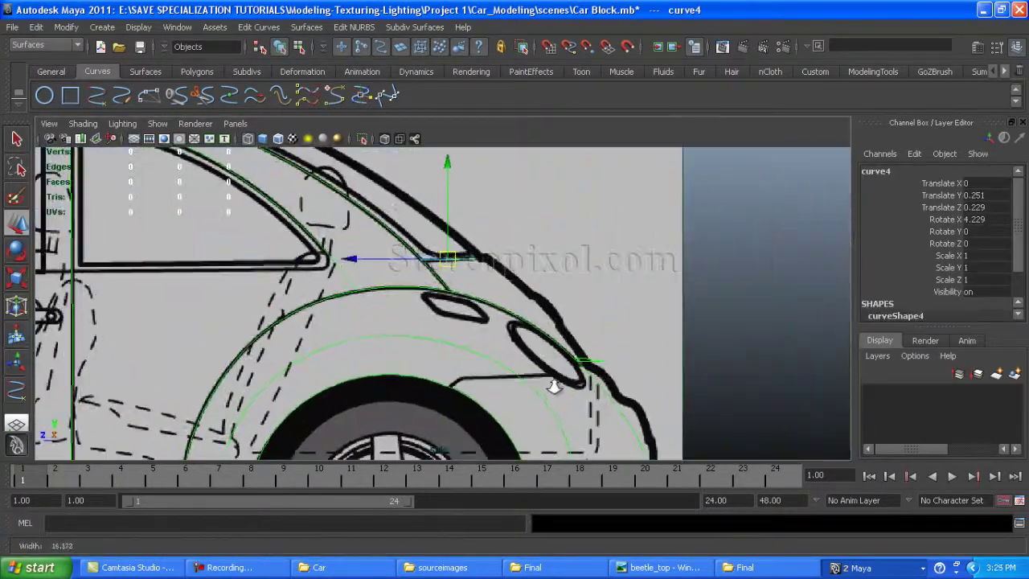
scroll(567, 391, "up", 2)
- Reshape curve29's middle and lowest CVs in perspective so it drops to the nose
left_click(542, 336)
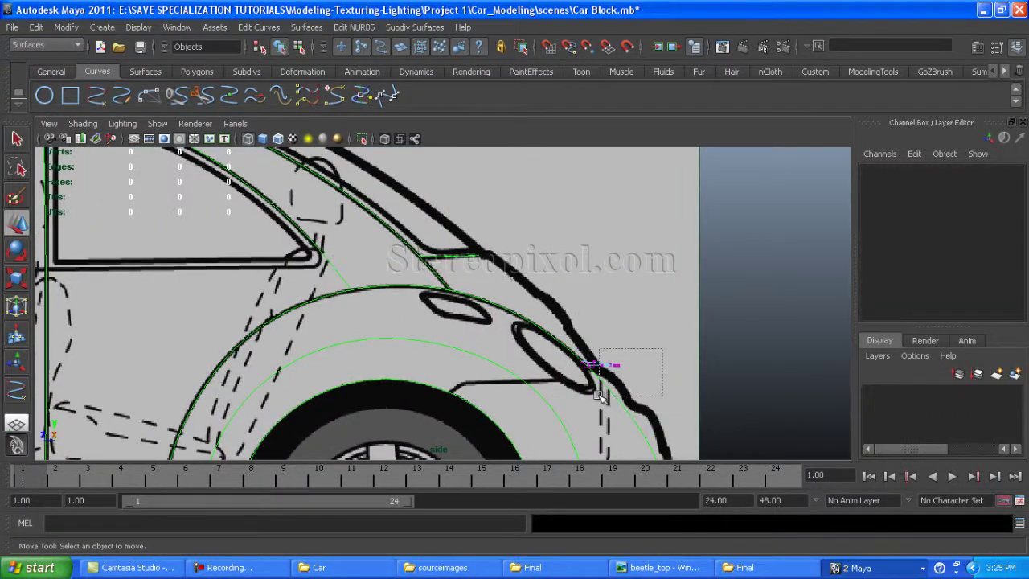
left_click_drag(601, 396, 602, 396)
key("space")
key("space")
mouse_move(184, 298)
left_mouse_down("alt")
mouse_move(259, 256)
mouse_move(413, 298)
mouse_move(488, 395)
mouse_move(471, 478)
mouse_move(515, 263)
mouse_move(179, 312)
mouse_move(400, 294)
mouse_move(374, 317)
mouse_move(518, 270)
left_mouse_up("alt")
left_click(597, 421)
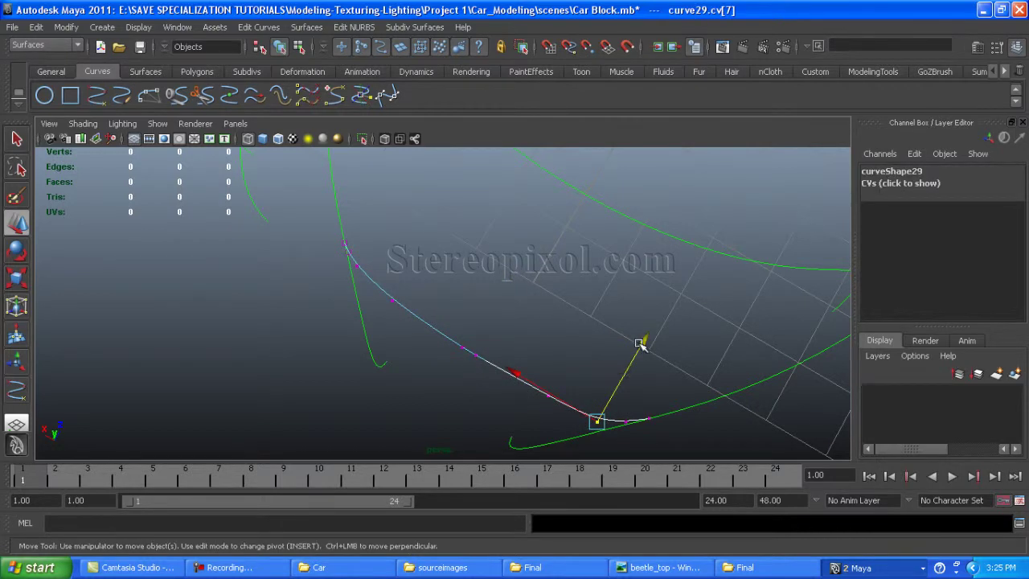
left_click_drag(429, 324, 383, 337, "alt")
right_click_drag(410, 331, 546, 356)
mouse_move(547, 357)
left_mouse_down("alt")
mouse_move(524, 310)
mouse_move(375, 271)
mouse_move(409, 292)
left_mouse_up("alt")
left_click(121, 95)
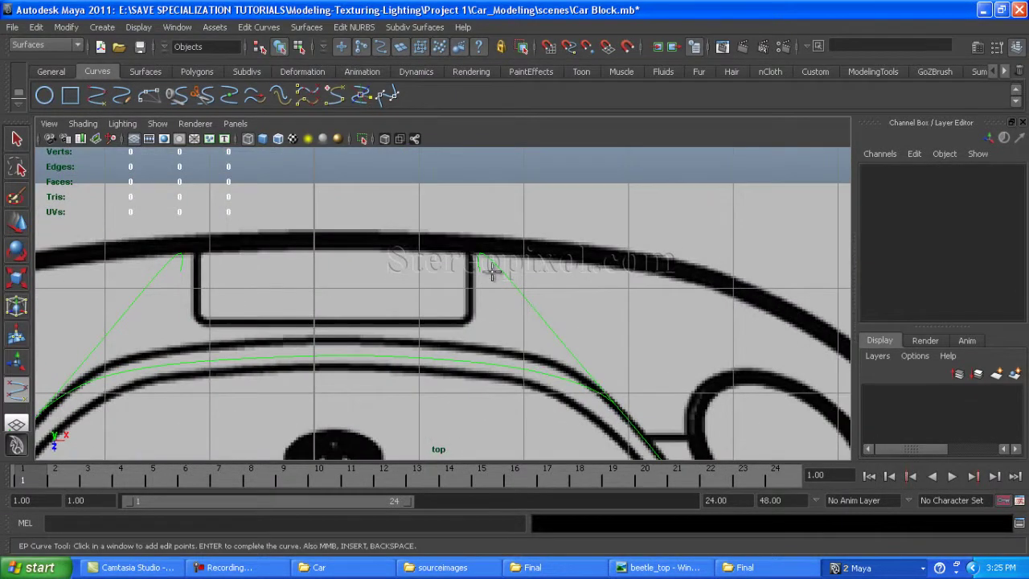
- Draw a new two-point EP curve across the car in the top view
left_click(480, 263)
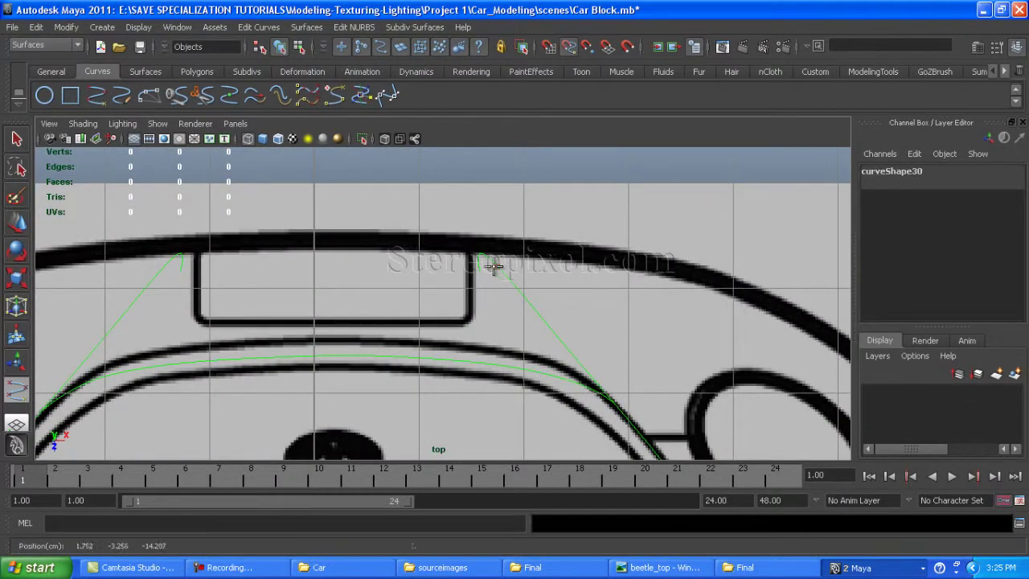
left_click(178, 257)
key("Return")
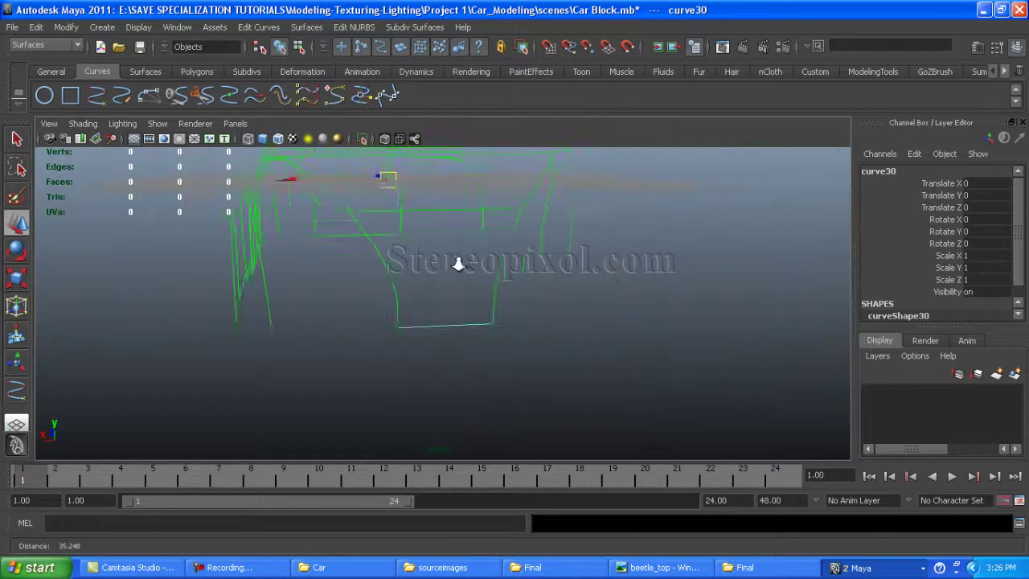
left_click_drag(593, 326, 618, 270)
scroll(617, 270, "up", 3)
scroll(581, 207, "down", 2)
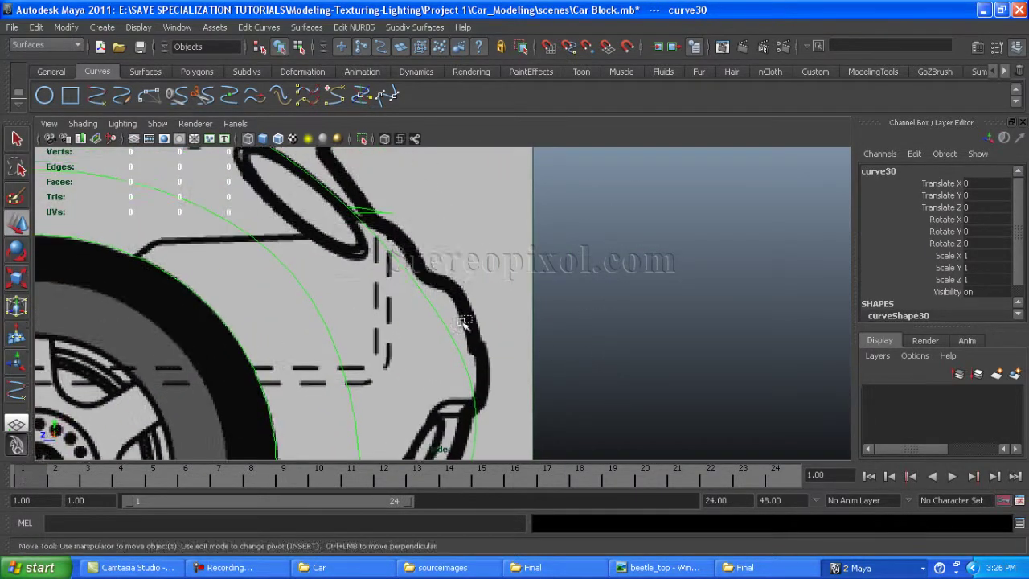
- Move a control vertex of curve27 into place against the side drawing
left_click(384, 307)
key("w")
right_click_drag(385, 306, 378, 265)
left_click_drag(378, 241, 310, 242)
left_click_drag(410, 383, 413, 386)
- Move curve28's end point left onto the rear arch outline
left_click(430, 287)
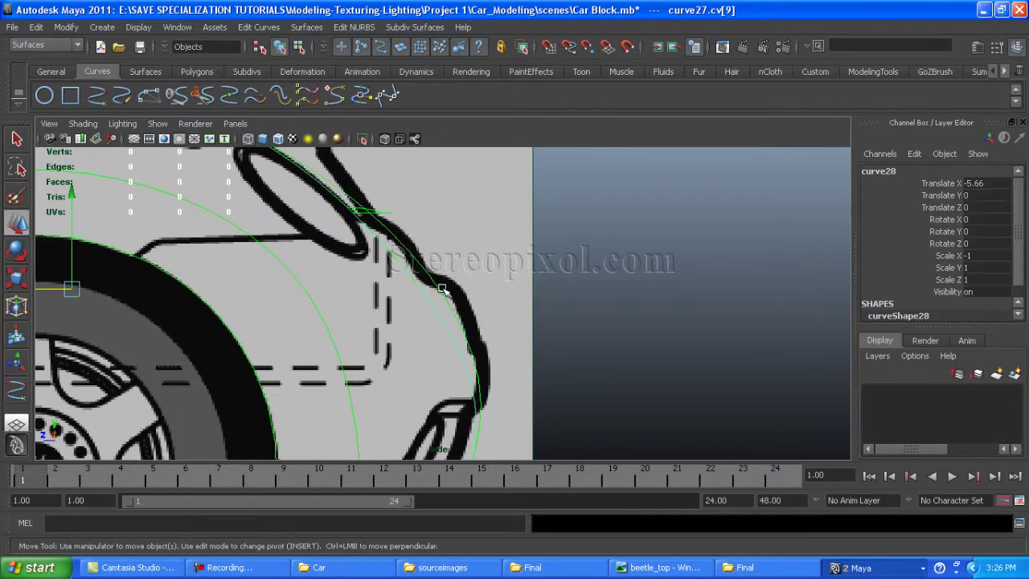
right_click_drag(429, 287, 345, 287)
left_click_drag(378, 233, 402, 249)
left_click_drag(296, 241, 299, 242)
mouse_move(410, 346)
left_mouse_down()
mouse_move(499, 394)
mouse_move(397, 383)
left_mouse_up()
middle_click_drag(402, 383, 553, 257, "alt")
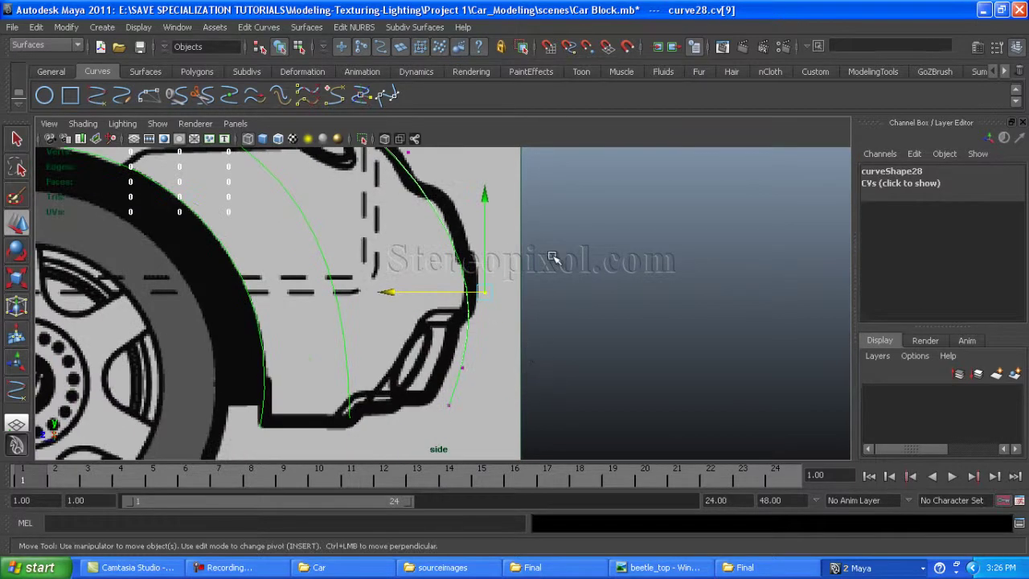
right_click_drag(473, 256, 563, 241)
left_click(563, 241)
mouse_move(562, 241)
left_mouse_down("alt")
mouse_move(572, 341)
mouse_move(561, 344)
left_mouse_up("alt")
- With Snap to Curves (C), snap curve29's first point onto the neighbouring curve
right_click(560, 344)
left_click(596, 326)
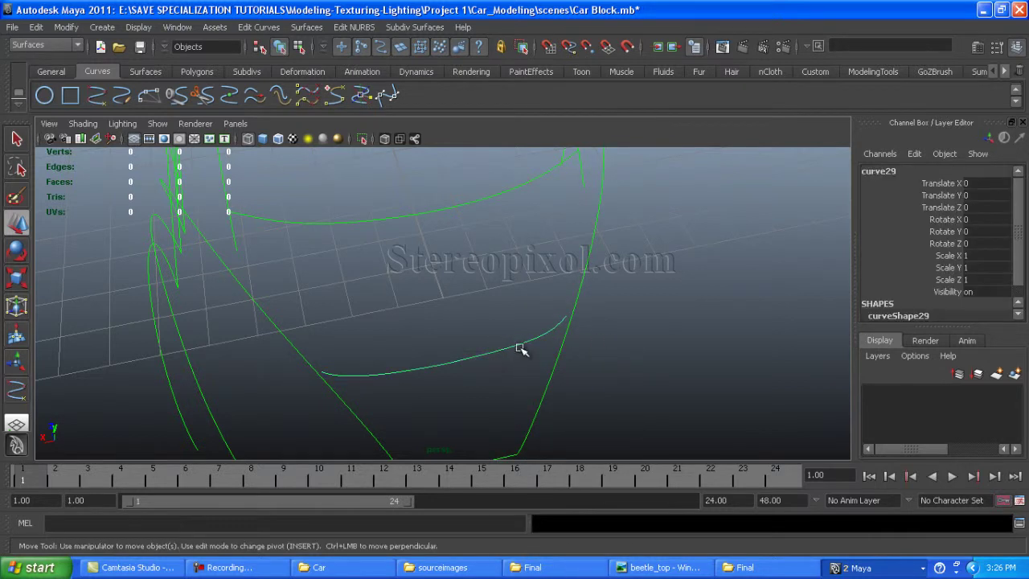
left_click(592, 345)
scroll(345, 298, "up", 5)
left_click(347, 296)
mouse_move(350, 286)
left_mouse_down()
mouse_move(289, 317)
mouse_move(382, 303)
left_mouse_up()
key("c")
middle_click_drag(312, 336, 307, 303)
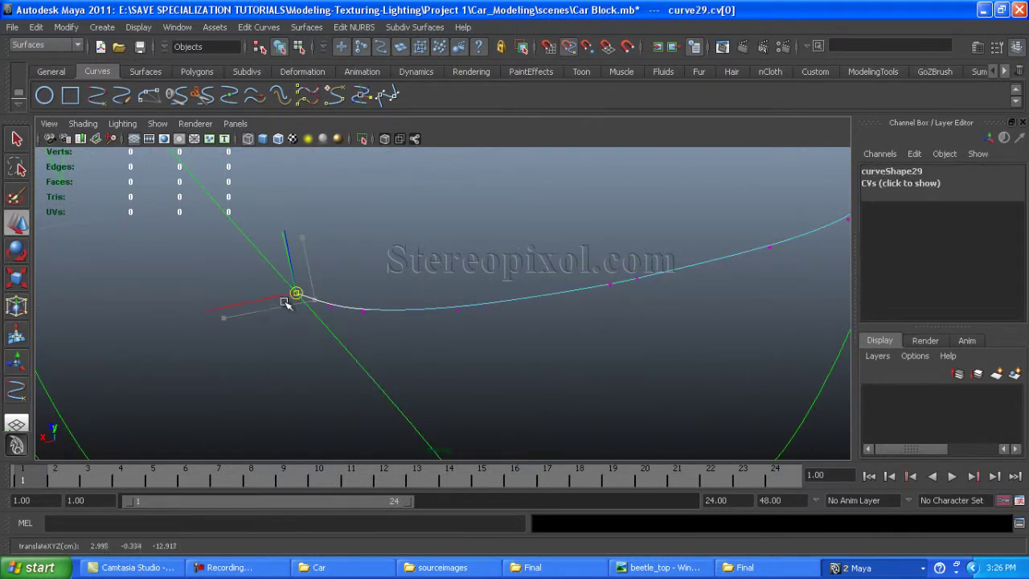
mouse_move(607, 354)
left_mouse_down("alt")
mouse_move(308, 299)
mouse_move(311, 289)
left_mouse_up("alt")
left_click(354, 293)
left_click_drag(409, 317, 581, 288, "alt")
right_click_drag(581, 287, 380, 347, "alt")
- In the top view, nudge curve2's end control vertex CV[11]
key("space")
key("space")
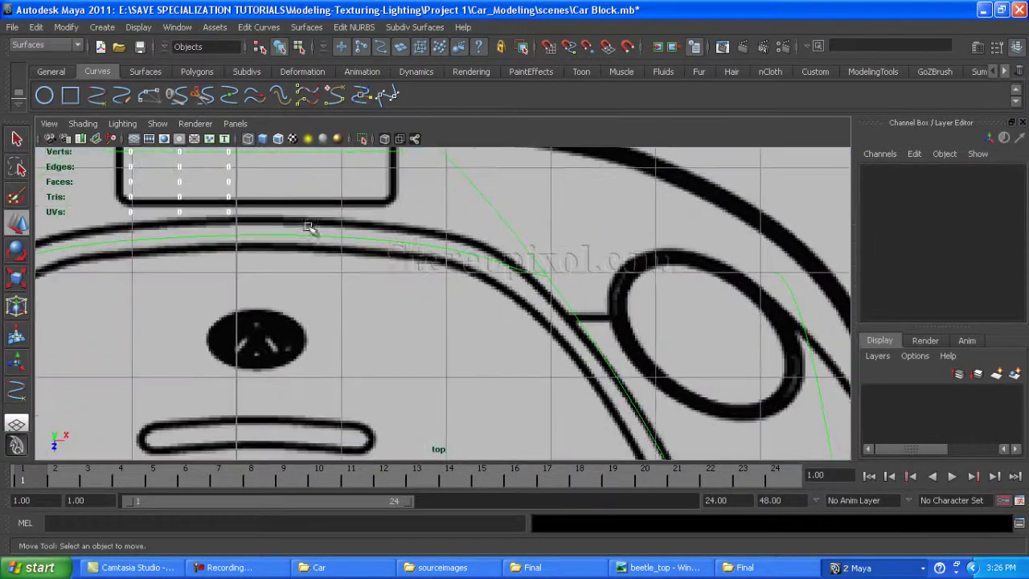
scroll(402, 285, "down", 3)
scroll(578, 362, "up", 3)
scroll(587, 374, "up", 2)
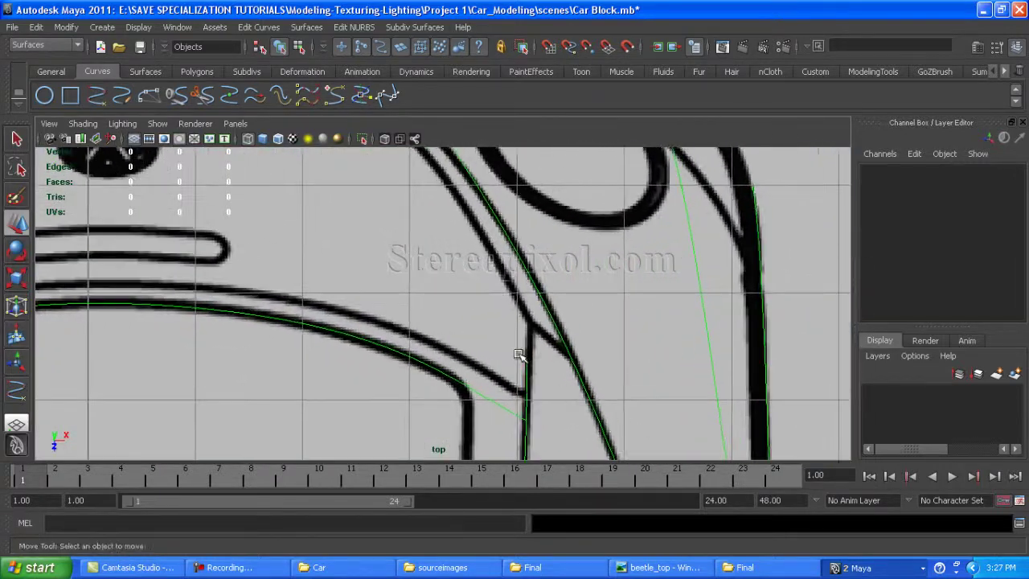
left_click(528, 366)
left_click_drag(489, 336, 559, 380)
middle_click_drag(531, 346, 836, 354, "alt")
right_click_drag(281, 338, 245, 339)
left_click(284, 332)
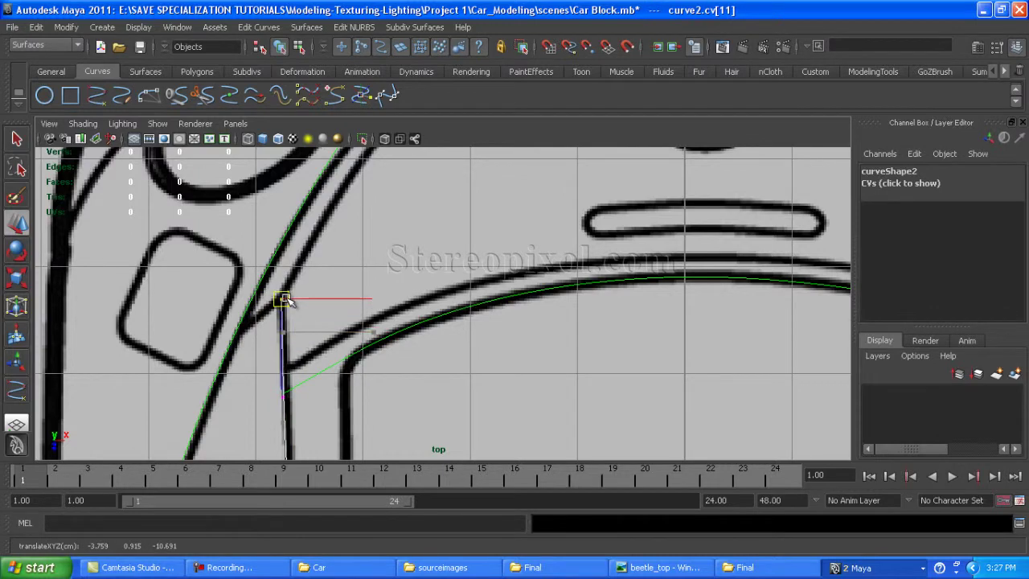
scroll(288, 301, "down", 3)
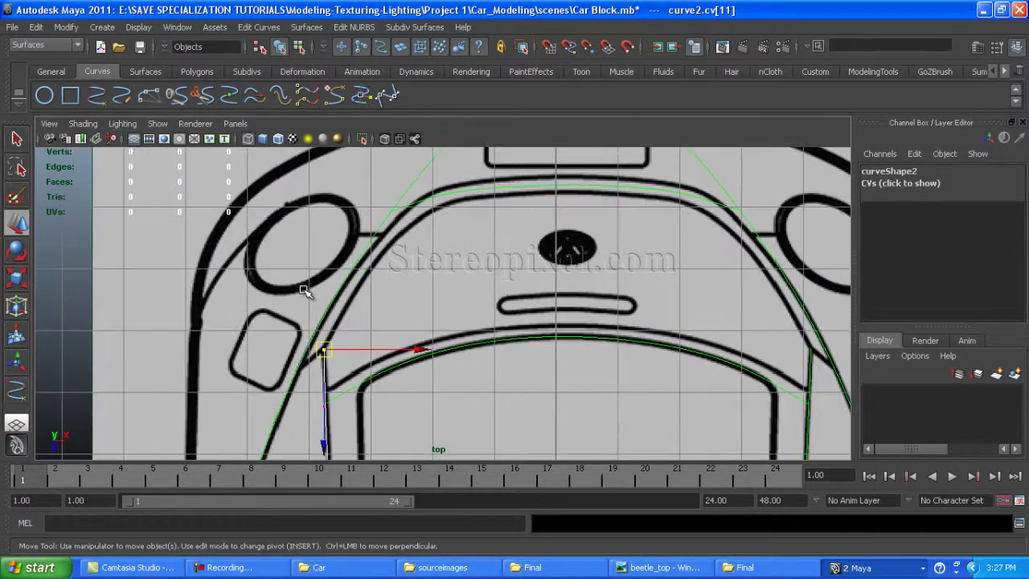
left_click(378, 281)
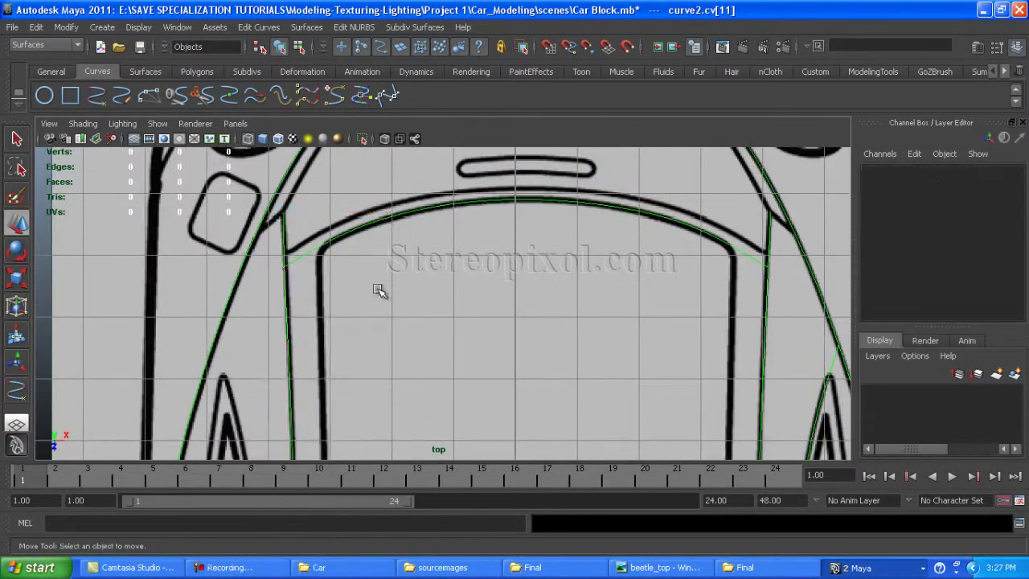
scroll(301, 221, "up", 2)
- Draw curve31 with the EP Curve Tool along the inner hood outline
left_click(104, 95)
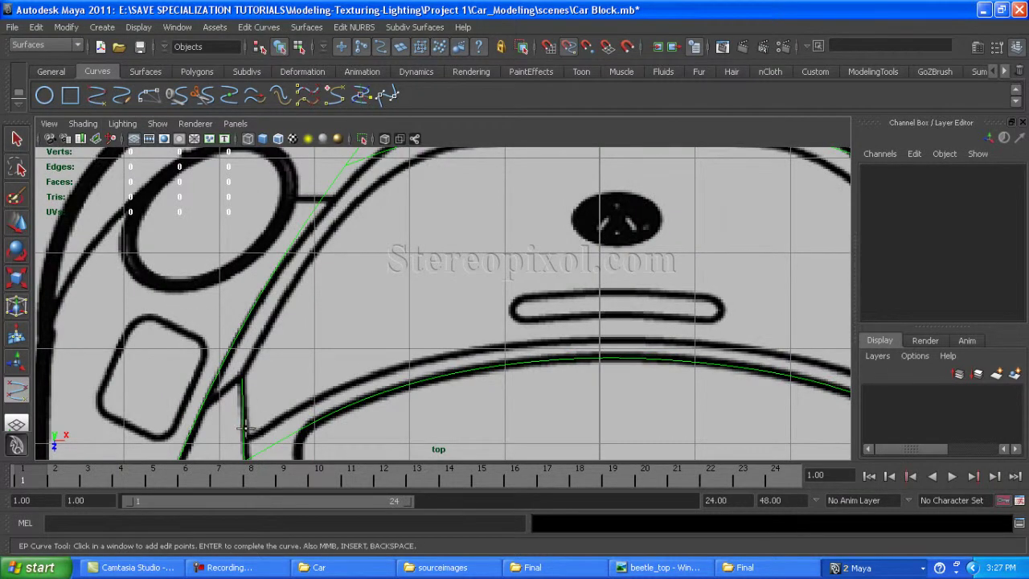
left_click(242, 378)
left_click(386, 177)
middle_click_drag(460, 195, 378, 305, "alt")
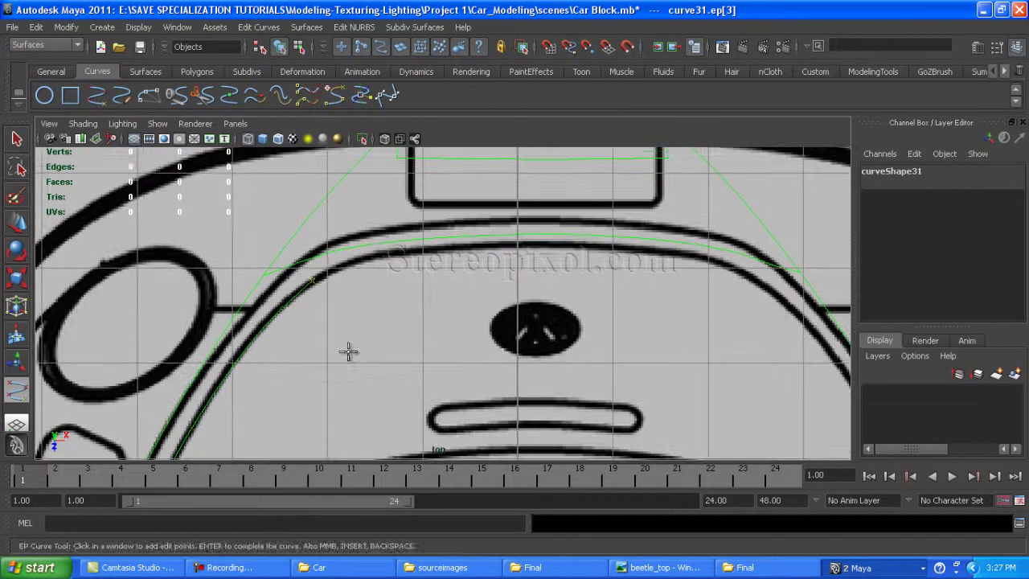
left_click(511, 243)
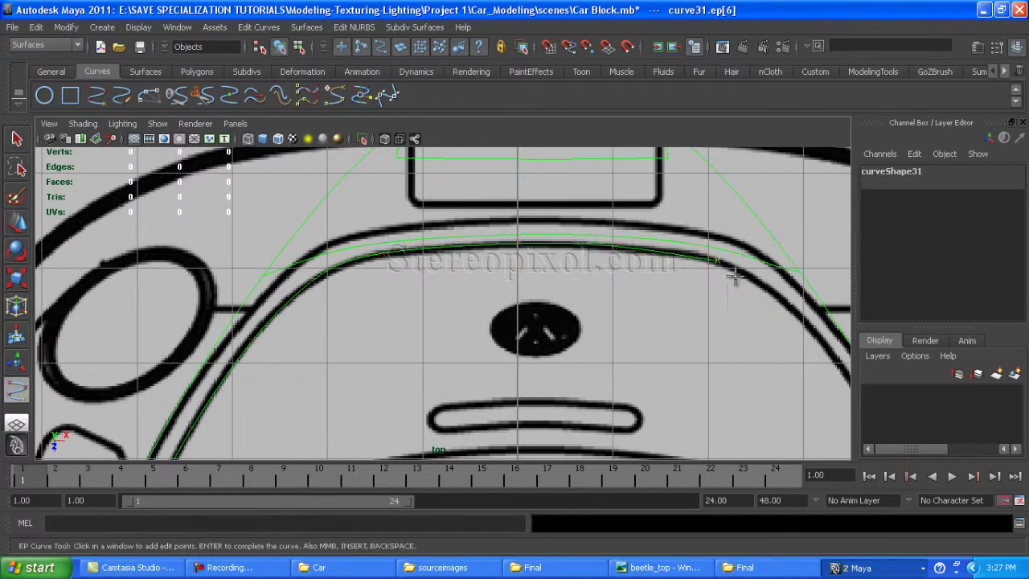
middle_click_drag(707, 386, 407, 310, "alt")
left_click(574, 337)
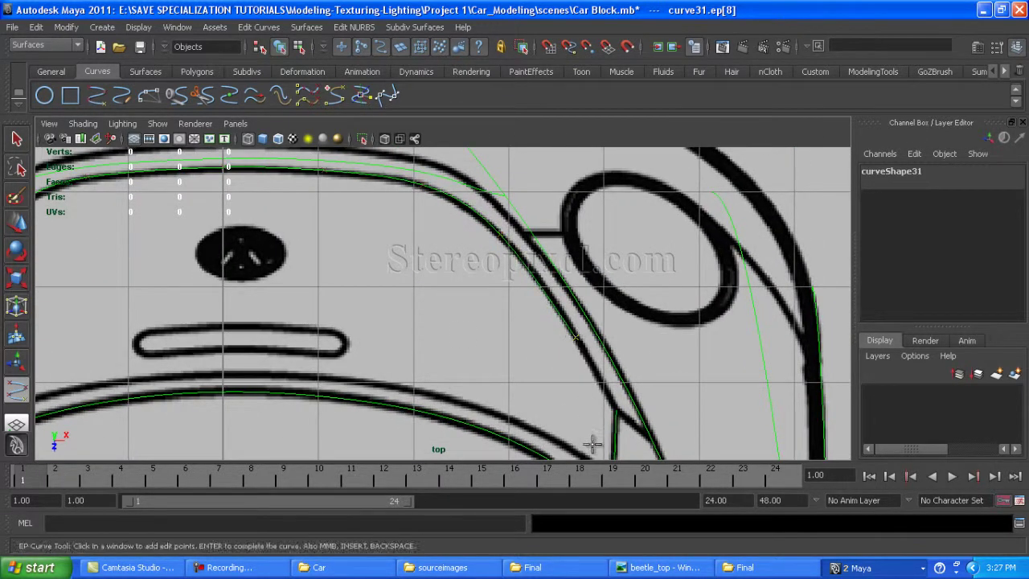
key("Return")
- Maximize the side reference view and zoom in on the drawing
key("w")
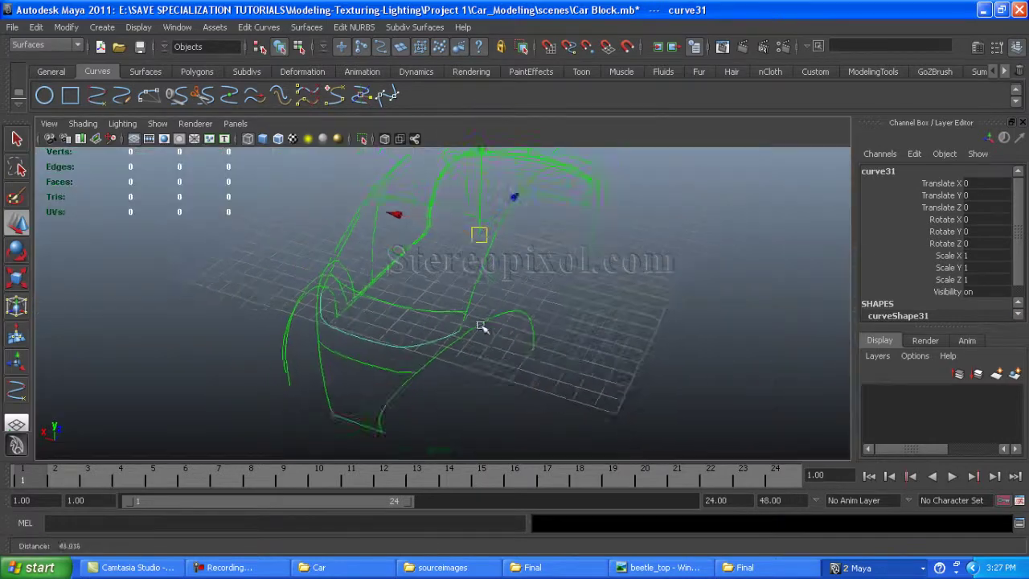
left_click_drag(410, 318, 667, 294)
right_click_drag(667, 294, 648, 508, "alt")
key("space")
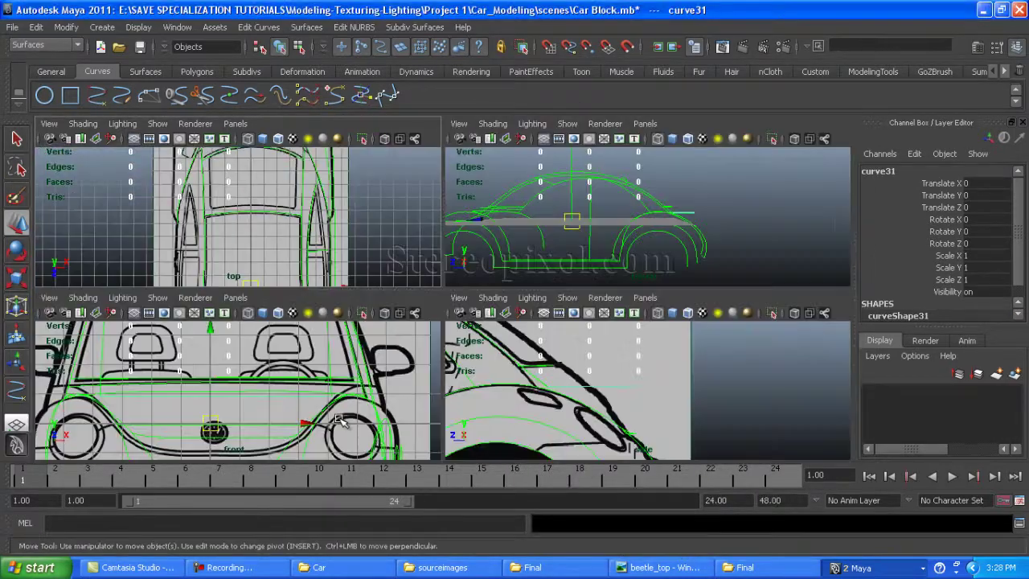
key("space")
- Raise curve31's middle control vertices along Y to follow the side profile
right_click_drag(379, 294, 292, 294)
left_click_drag(206, 257, 413, 310)
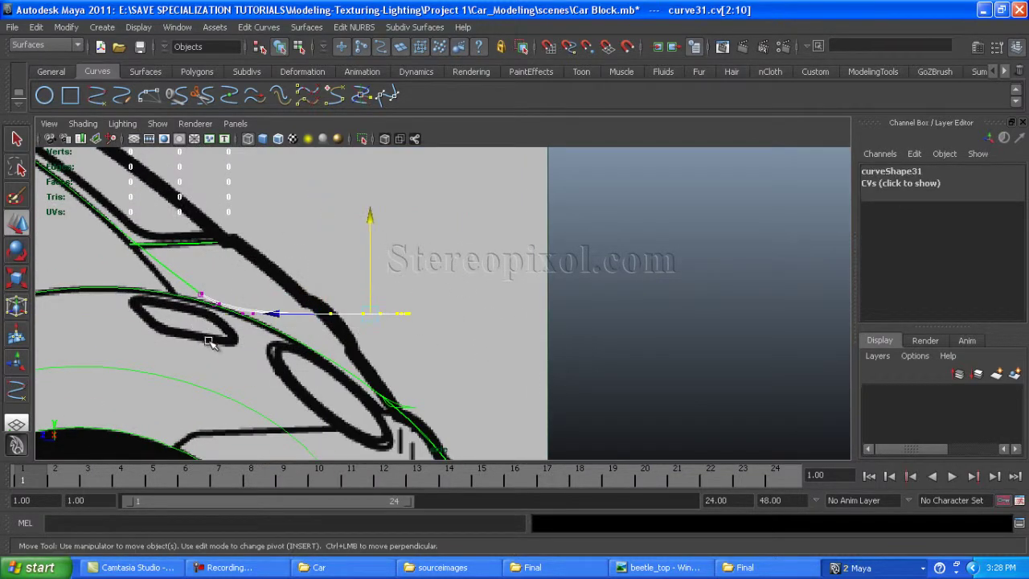
left_click_drag(292, 292, 369, 238)
left_click_drag(301, 322, 386, 378)
left_click_drag(394, 265, 399, 303)
left_click(471, 322)
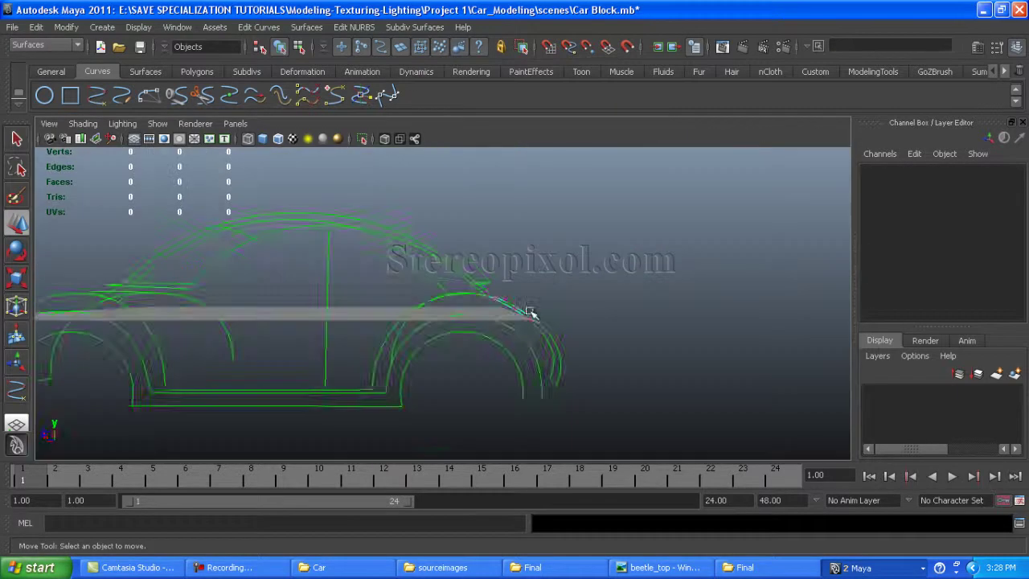
mouse_move(517, 322)
left_mouse_down("alt")
mouse_move(278, 381)
mouse_move(172, 341)
mouse_move(441, 359)
left_mouse_up("alt")
- Move curve29's middle control points up onto the inner hood line in the top view
right_click_drag(441, 359, 597, 310, "alt")
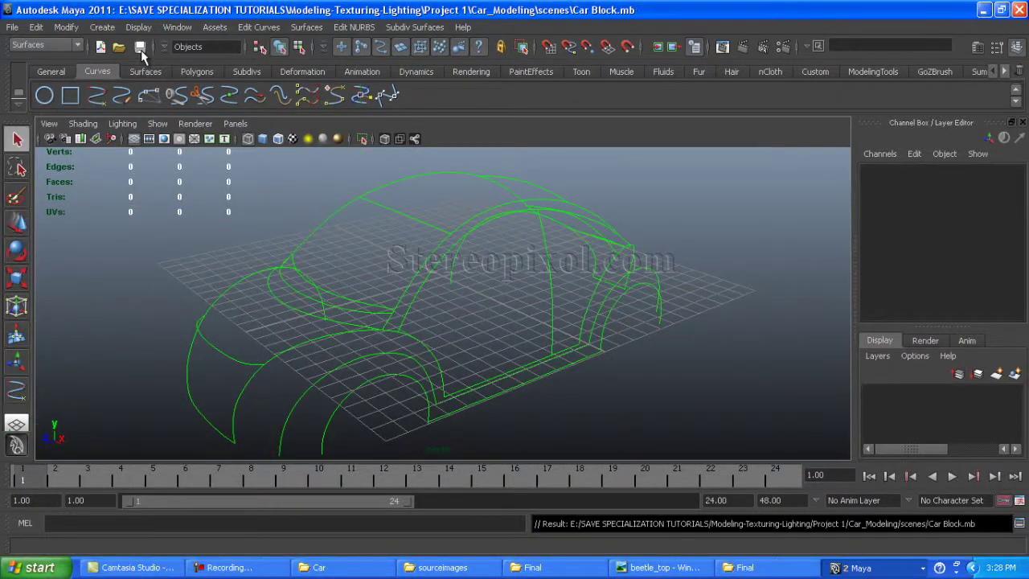
mouse_move(395, 409)
left_mouse_down("alt")
mouse_move(321, 367)
mouse_move(321, 386)
left_mouse_up("alt")
middle_click_drag(459, 236, 347, 315, "alt")
right_click_drag(426, 296, 343, 292)
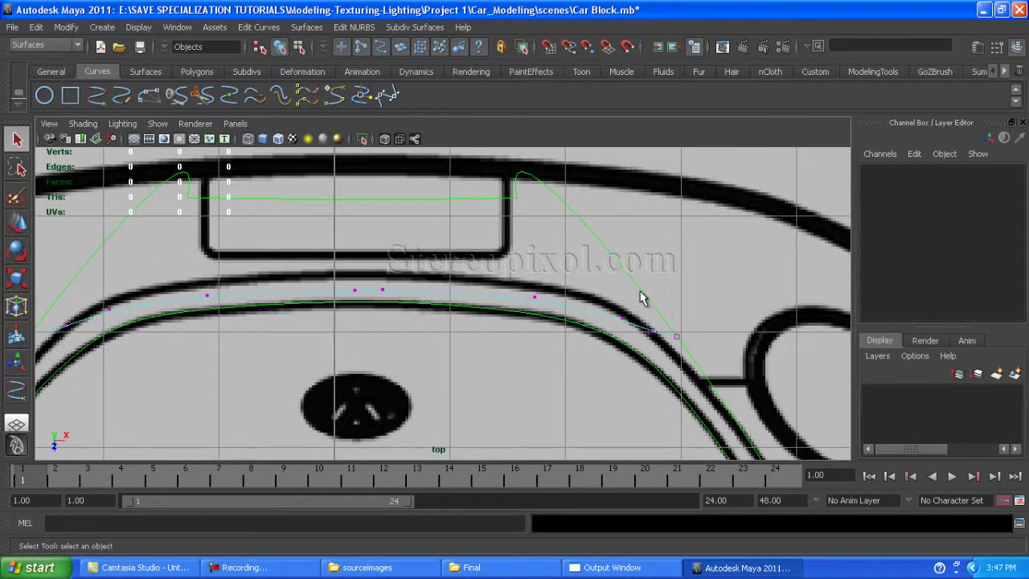
left_click_drag(601, 338, 603, 335)
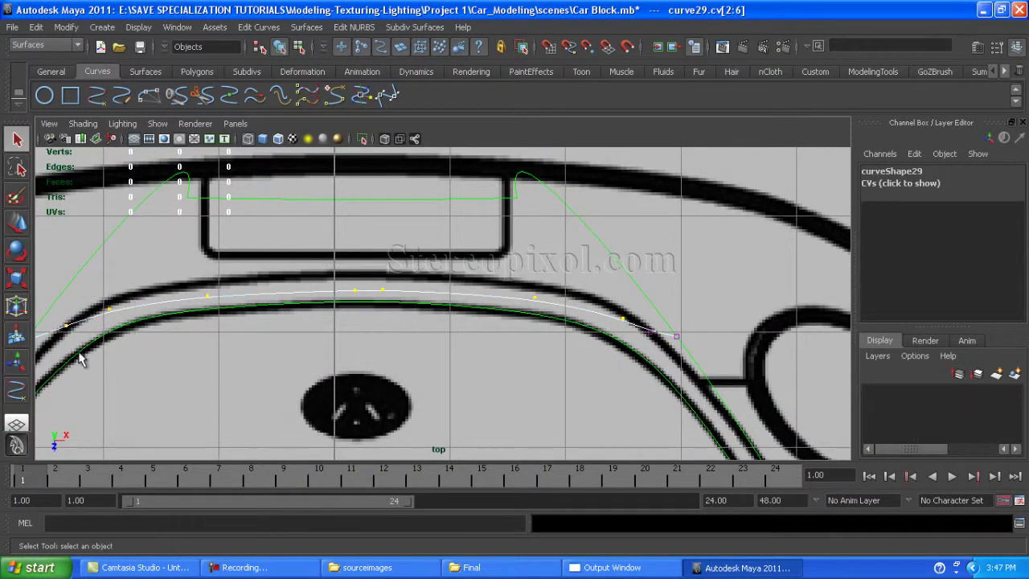
middle_click_drag(91, 369, 170, 362, "alt")
key("w")
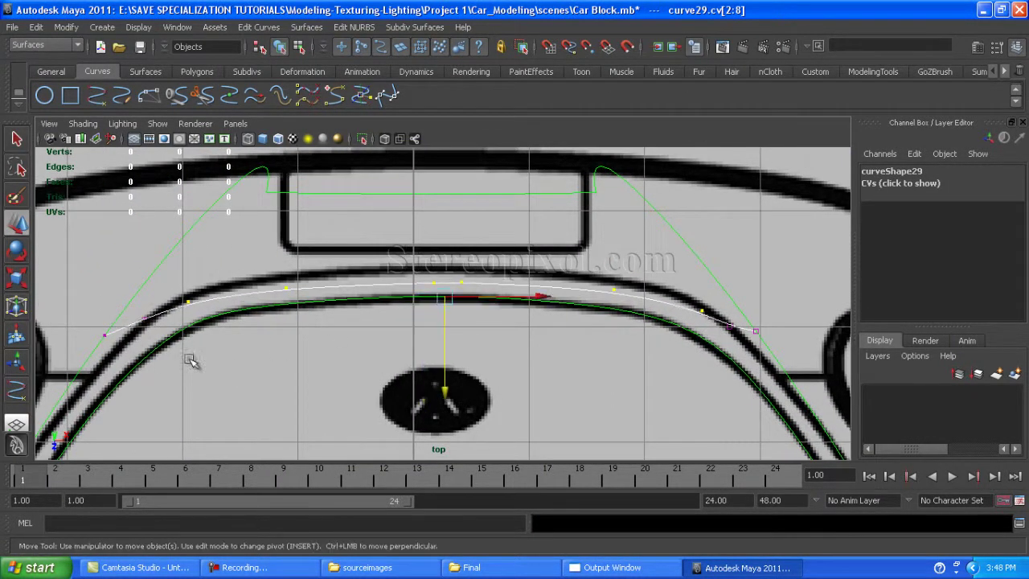
left_click_drag(448, 333, 585, 314)
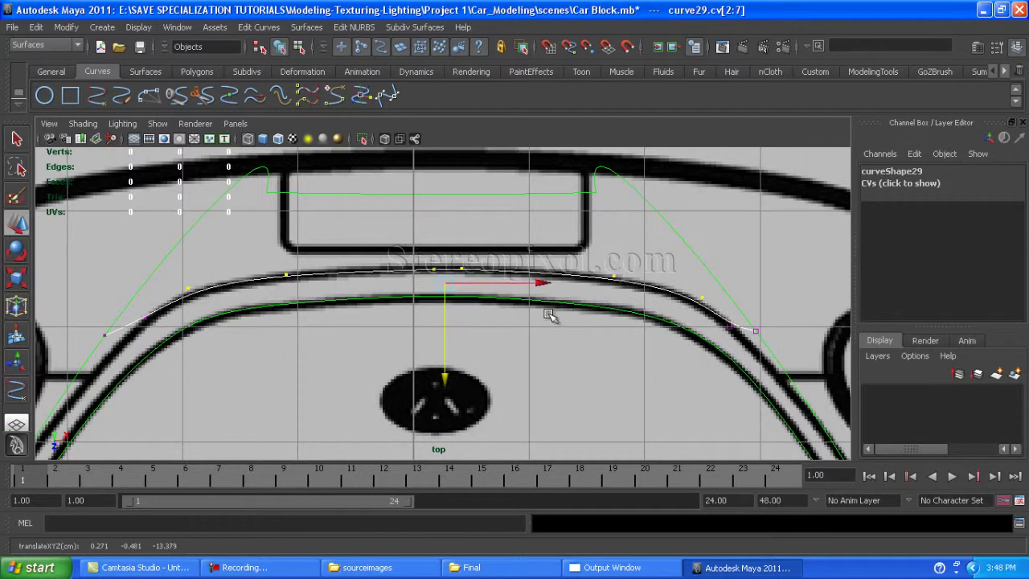
- Slide curve29's left end point into place along the inner hood line
left_click_drag(97, 326, 112, 351)
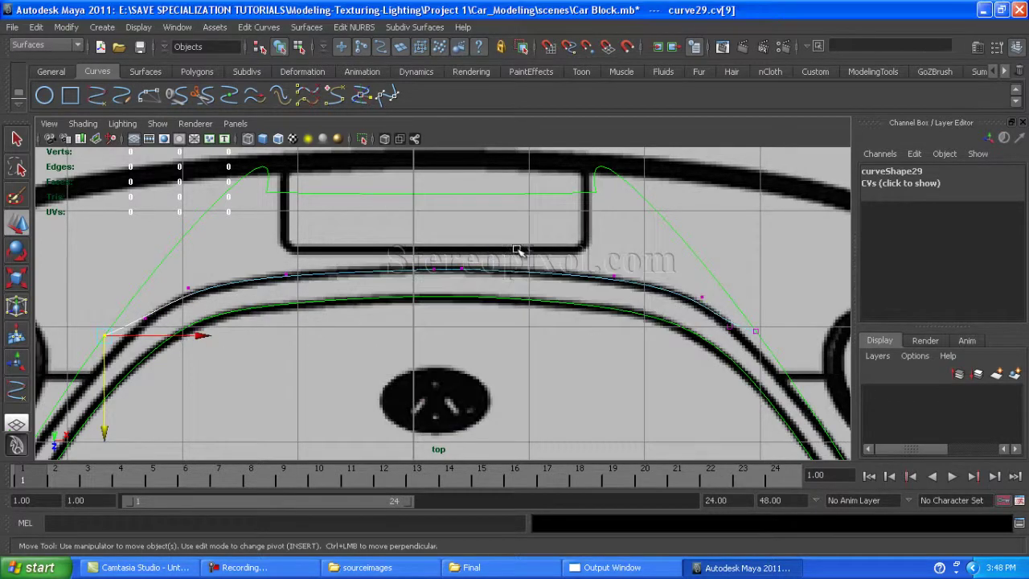
mouse_move(595, 225)
left_mouse_down("alt")
mouse_move(340, 386)
mouse_move(414, 402)
left_mouse_up("alt")
left_click_drag(276, 339, 300, 303)
key("[")
left_click_drag(239, 306, 203, 348)
- Nudge curve29's right end point onto the hood line and clear the selection
left_click(286, 262)
mouse_move(426, 233)
middle_mouse_down("alt")
mouse_move(166, 264)
mouse_move(459, 287)
middle_mouse_up("alt")
left_click(459, 289)
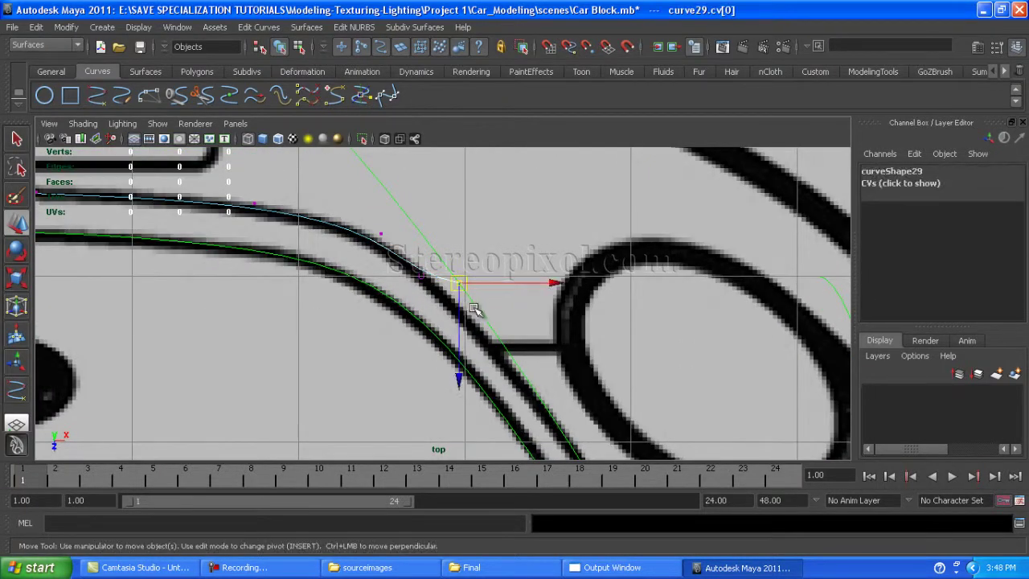
left_click_drag(459, 289, 495, 344)
scroll(494, 363, "down", 5)
left_click(459, 252)
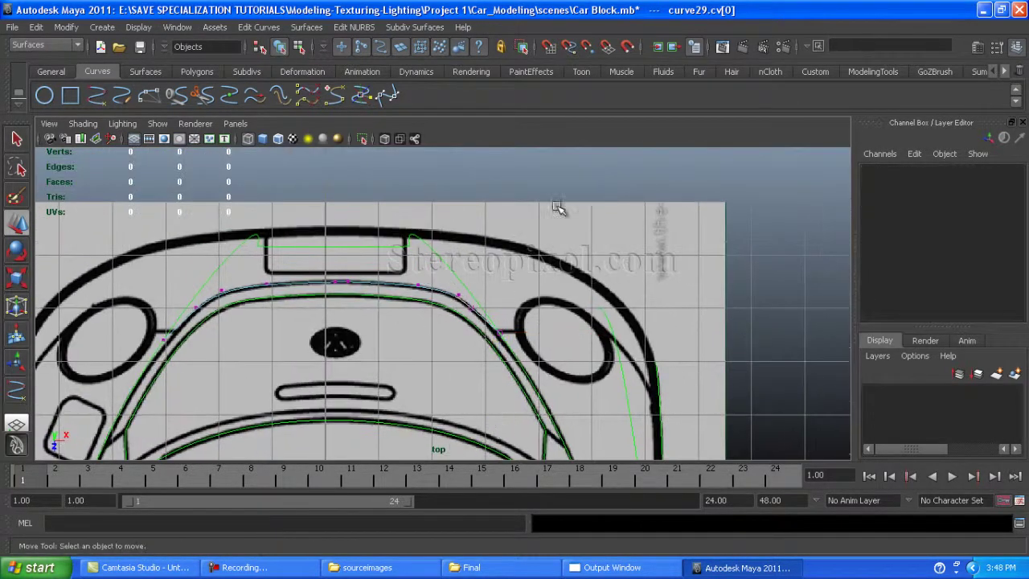
scroll(438, 333, "up", 4)
- Leave point editing on curve29 and orbit closer to the curves in 3D
right_click_drag(237, 268, 314, 253)
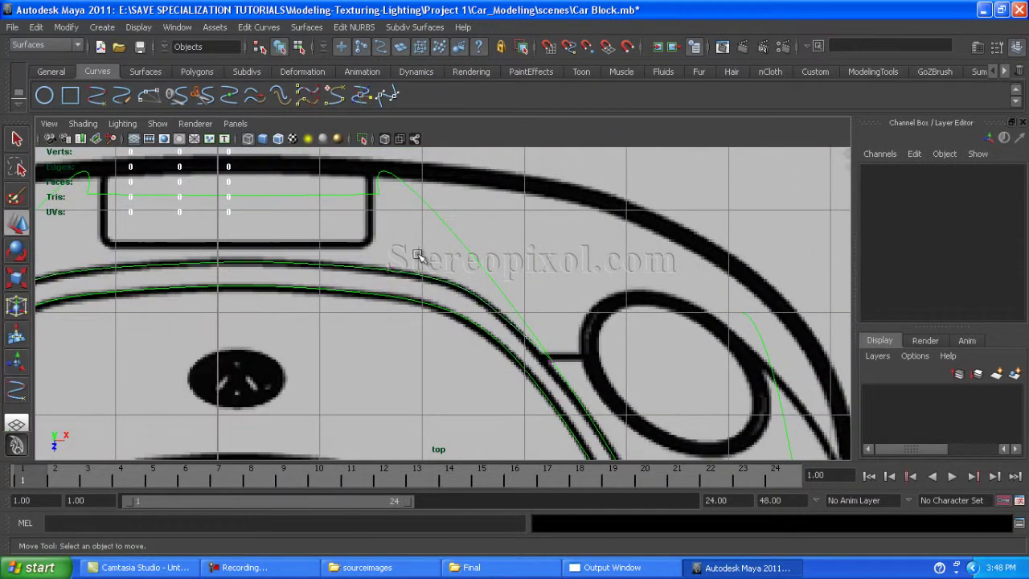
mouse_move(499, 260)
left_mouse_down("alt")
mouse_move(221, 269)
mouse_move(285, 239)
mouse_move(361, 327)
left_mouse_up("alt")
scroll(503, 343, "up", 3)
scroll(502, 279, "up", 2)
mouse_move(503, 279)
left_mouse_down("alt")
mouse_move(398, 295)
mouse_move(347, 345)
mouse_move(459, 379)
left_mouse_up("alt")
- Select curve4 and nudge the arc slightly in depth in the top view
left_click(242, 311)
key("bracketleft")
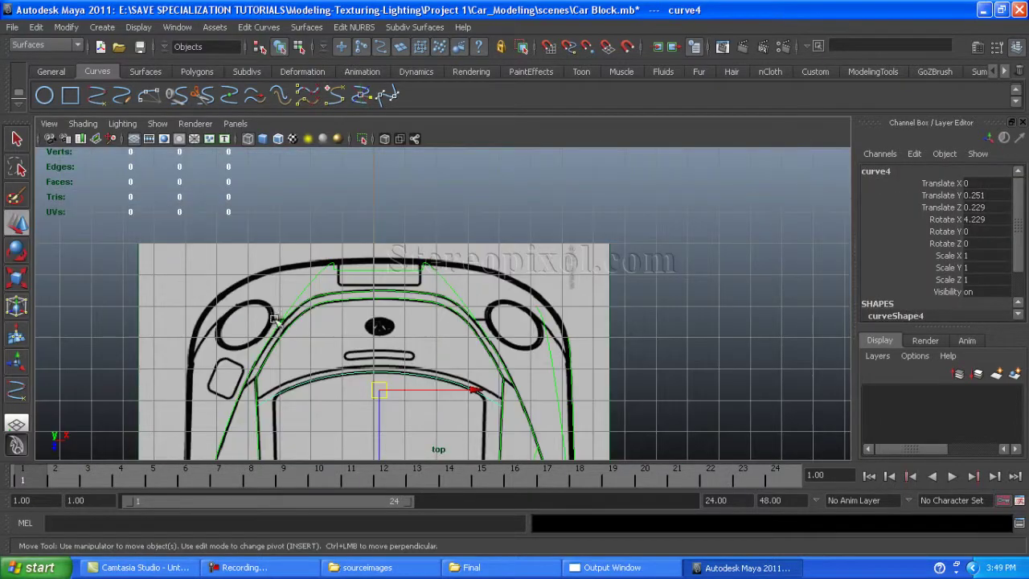
scroll(391, 402, "up", 3)
left_click_drag(366, 378, 363, 369)
- In the perspective view, move curve4 toward the body curves and lower it slightly
key("space")
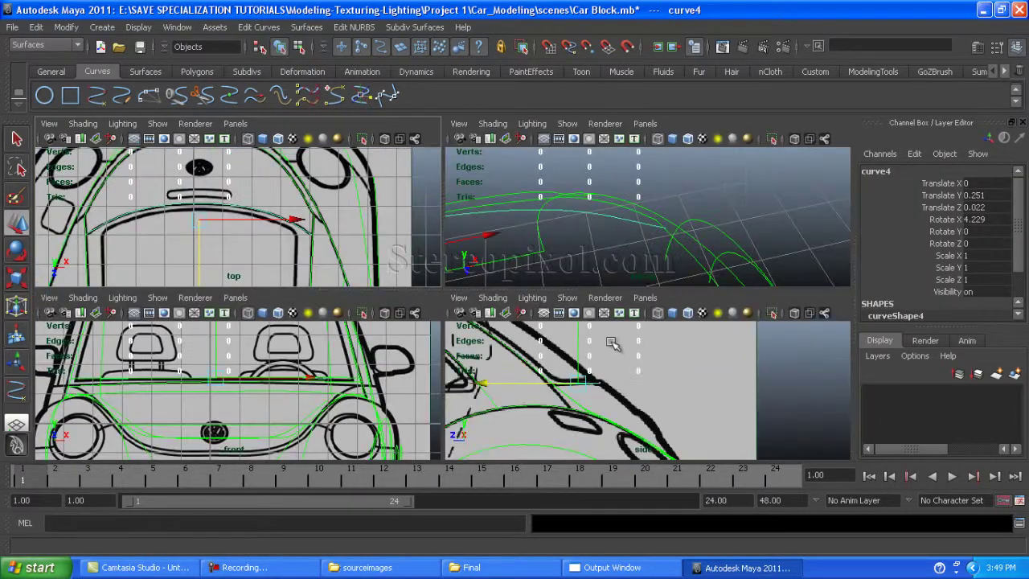
key("space")
mouse_move(470, 271)
left_mouse_down("alt")
mouse_move(625, 443)
mouse_move(322, 189)
left_mouse_up("alt")
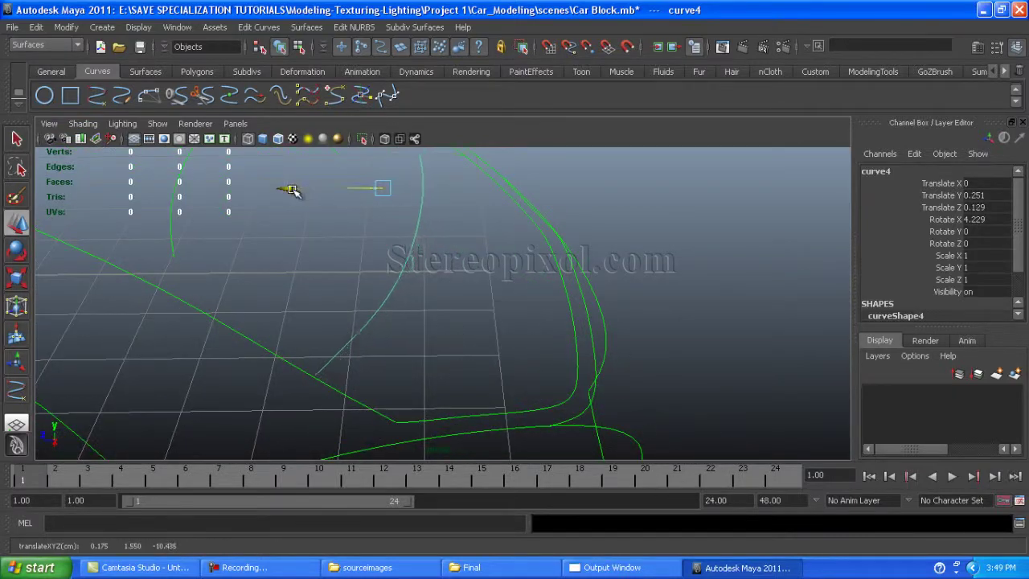
key("space")
key("space")
left_click_drag(394, 159, 391, 171)
mouse_move(448, 357)
left_mouse_down("alt")
mouse_move(335, 324)
mouse_move(430, 351)
left_mouse_up("alt")
- Drag curve4's end control point onto the adjoining body curve and orbit out to check
left_click(386, 322)
mouse_move(386, 322)
left_mouse_down("alt")
mouse_move(423, 406)
mouse_move(336, 354)
left_mouse_up("alt")
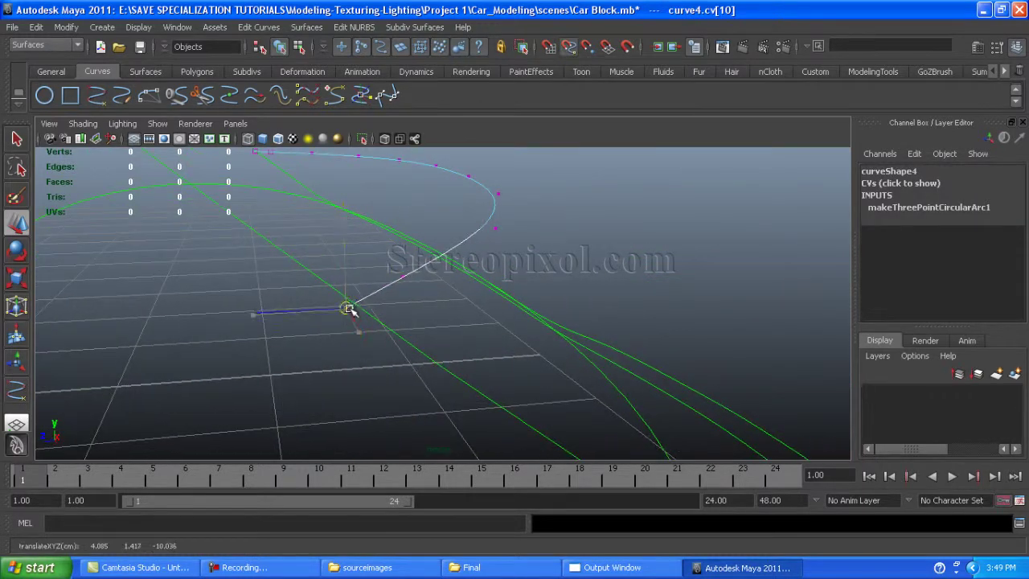
mouse_move(354, 309)
left_mouse_down("alt")
mouse_move(372, 296)
mouse_move(172, 266)
mouse_move(559, 409)
mouse_move(542, 397)
left_mouse_up("alt")
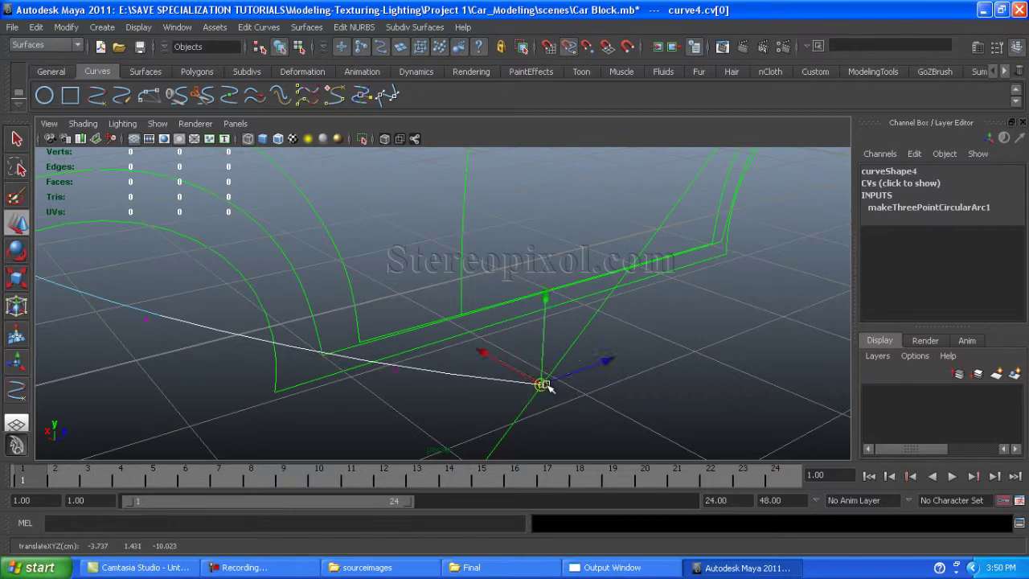
left_click(405, 405)
mouse_move(404, 404)
left_mouse_down("alt")
mouse_move(294, 316)
mouse_move(494, 336)
mouse_move(545, 266)
mouse_move(491, 248)
mouse_move(415, 300)
mouse_move(388, 262)
mouse_move(234, 243)
mouse_move(233, 201)
left_mouse_up("alt")
key("space")
- Draw curve32 with the EP Curve Tool across the hood between the two side outlines
scroll(477, 295, "down", 3)
scroll(469, 265, "up", 2)
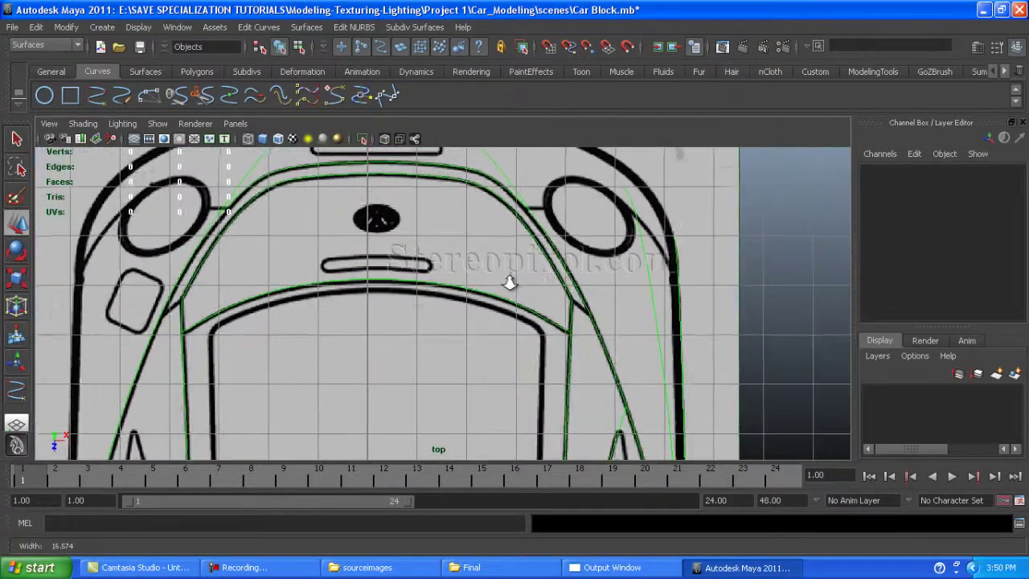
scroll(506, 281, "up", 1)
left_click(113, 102)
middle_click_drag(132, 314, 264, 320, "alt")
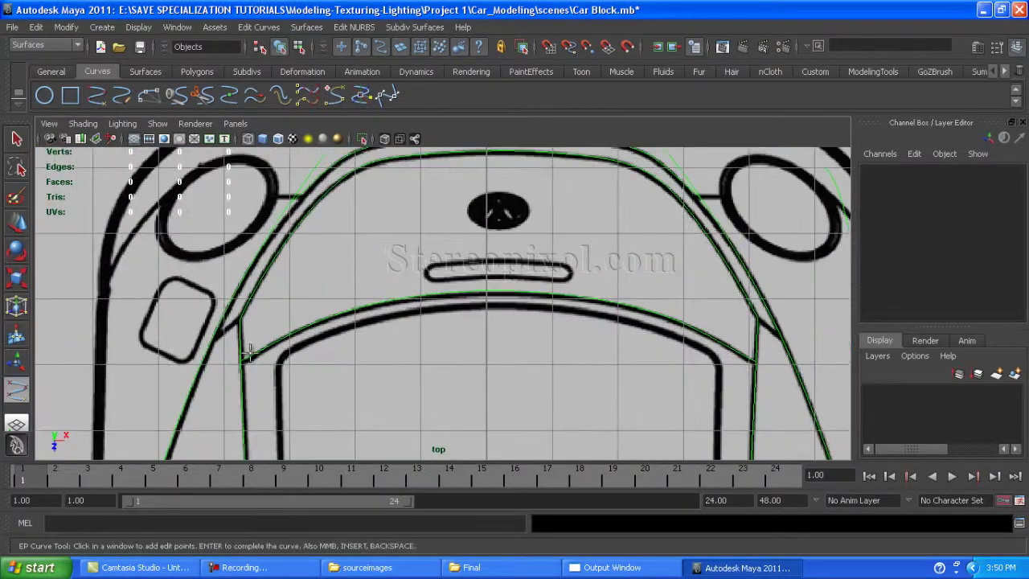
left_click(239, 323)
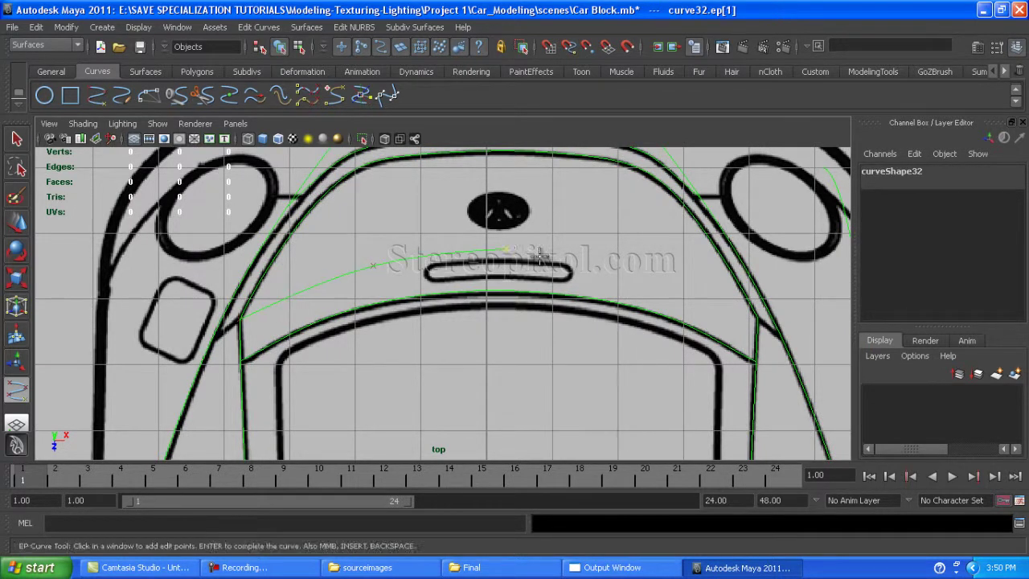
key("Return")
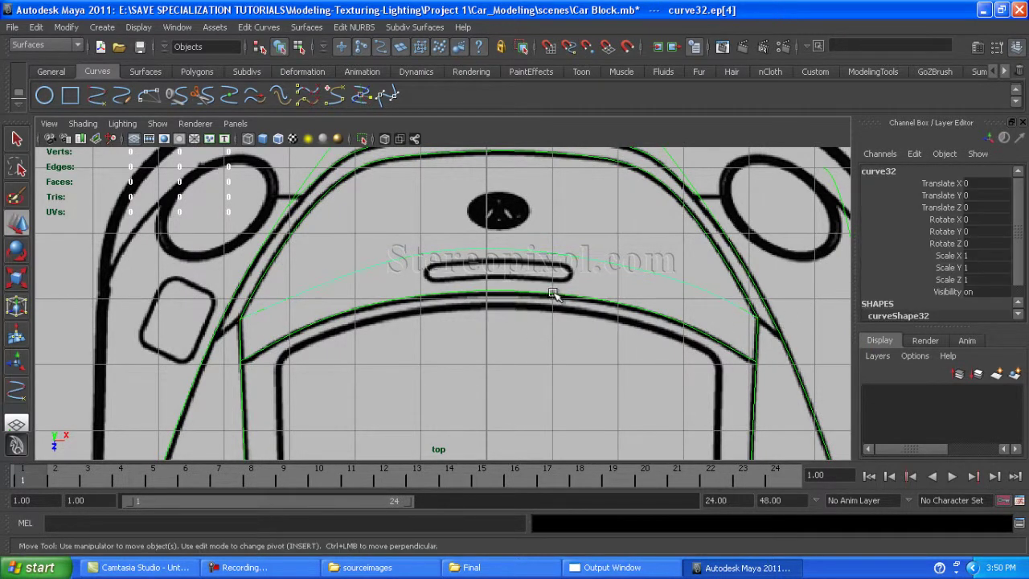
- Pull curve32's middle control points upward to arch the curve
key("w")
left_click_drag(687, 276, 643, 256)
left_click(375, 259)
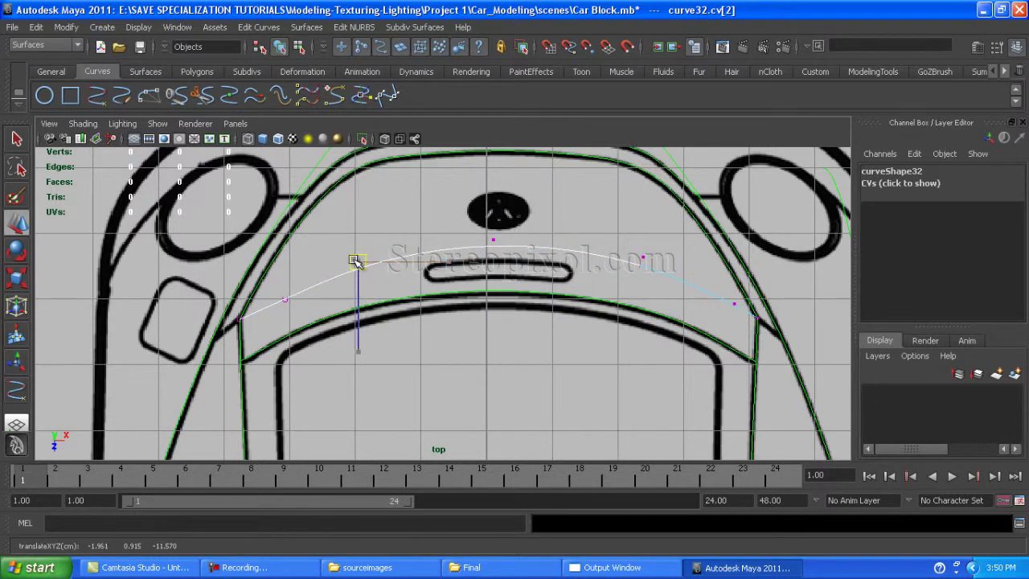
mouse_move(675, 235)
left_mouse_down()
mouse_move(514, 255)
mouse_move(604, 379)
mouse_move(542, 335)
mouse_move(536, 391)
mouse_move(496, 326)
left_mouse_up()
left_click(505, 217)
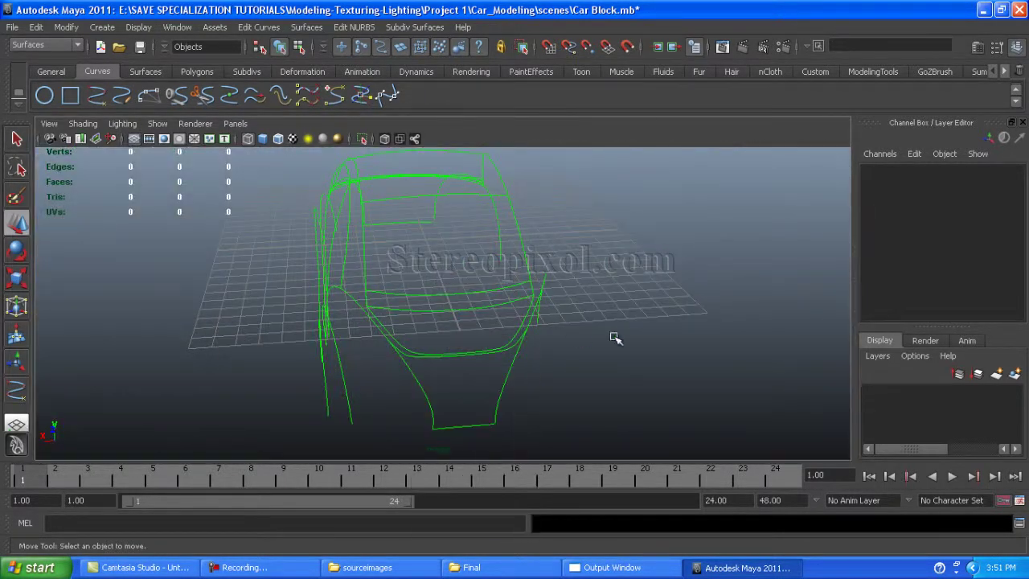
- Save Car Block.mb, orbiting around the curve cage before and after
left_click_drag(616, 341, 451, 345, "alt")
left_click(140, 47)
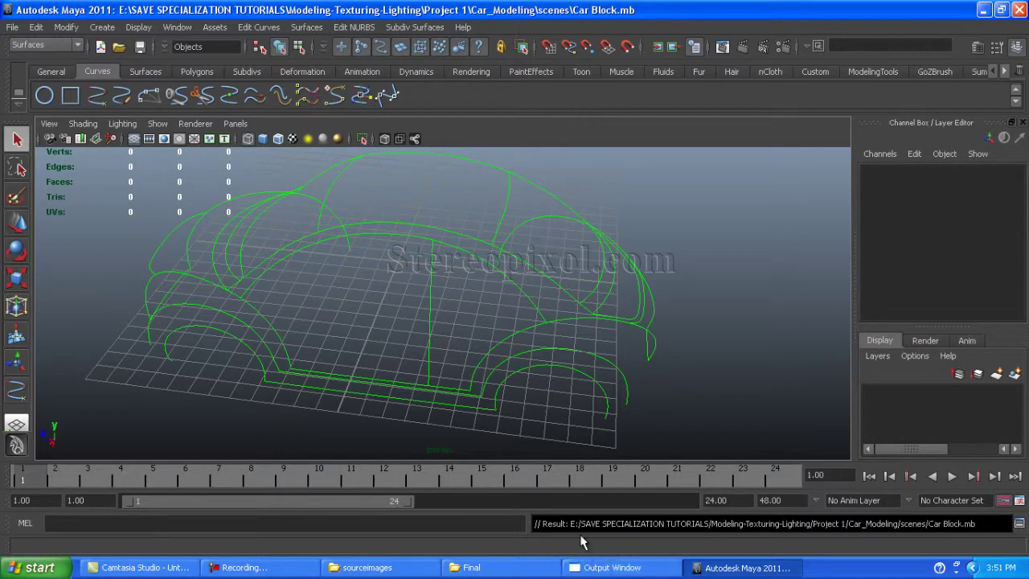
mouse_move(482, 282)
left_mouse_down("alt")
mouse_move(526, 292)
mouse_move(651, 287)
mouse_move(519, 254)
mouse_move(333, 316)
mouse_move(349, 294)
mouse_move(271, 298)
mouse_move(394, 293)
mouse_move(459, 276)
mouse_move(425, 340)
mouse_move(450, 321)
mouse_move(460, 262)
left_mouse_up("alt")
- Select wheel-arch curve11 and detach it at the chosen point
left_click(461, 263)
key("ctrl+a")
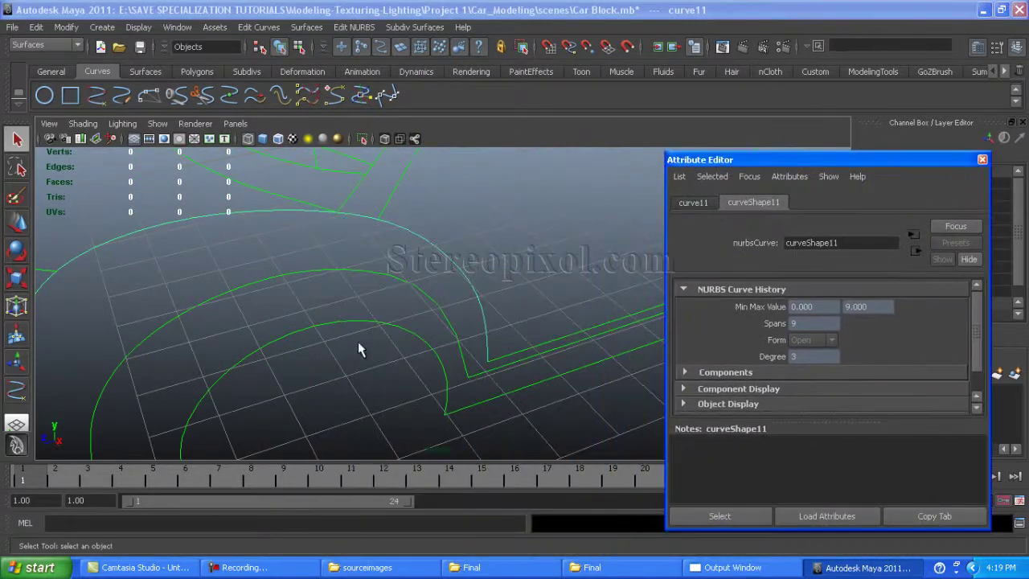
left_click_drag(357, 344, 349, 278, "alt")
key("g")
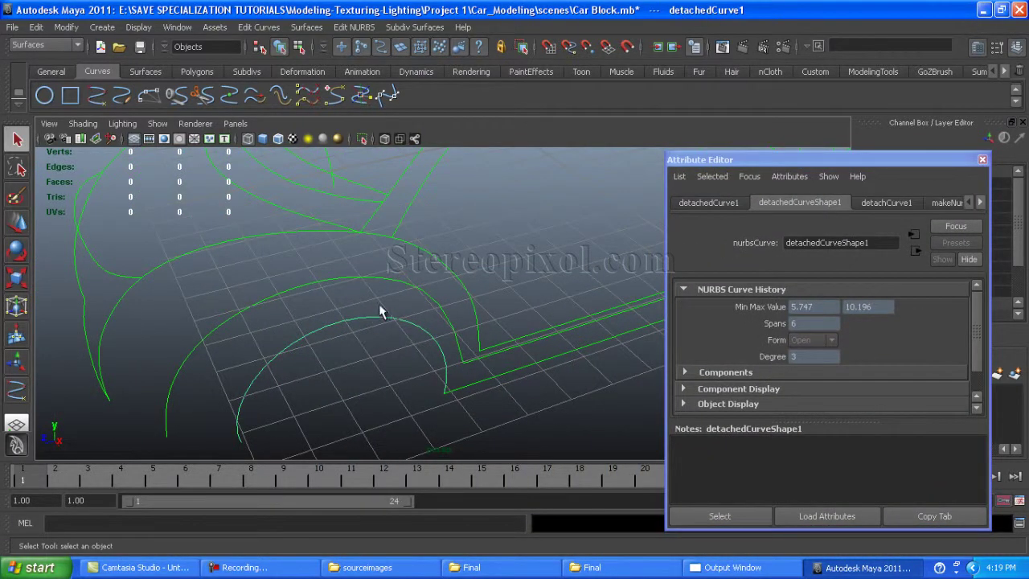
- Select both arch curves and rebuild them using reset Rebuild Curve settings
left_click(379, 307)
left_click(266, 294, "shift")
left_click_drag(265, 294, 336, 328, "alt")
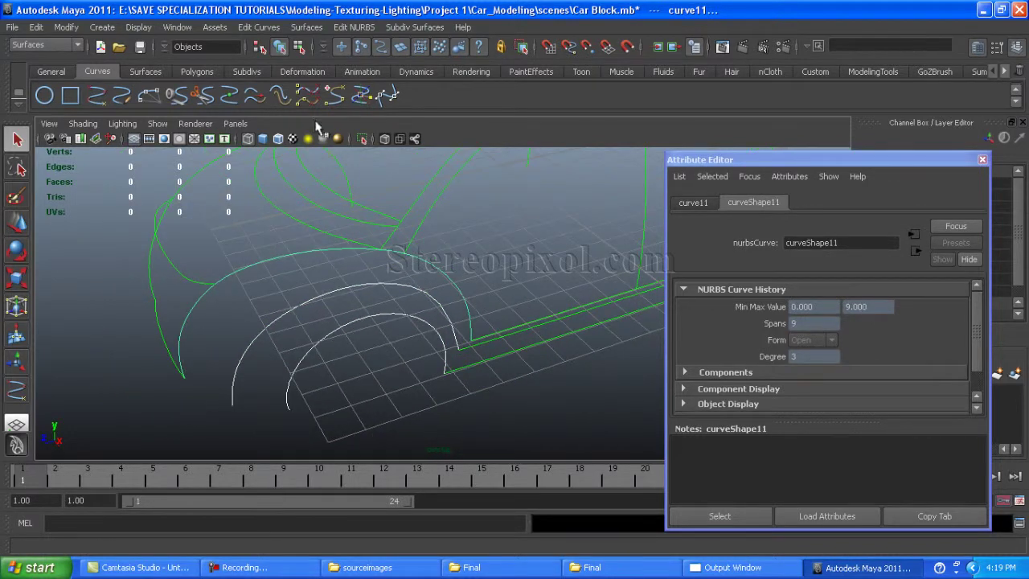
left_click(259, 26)
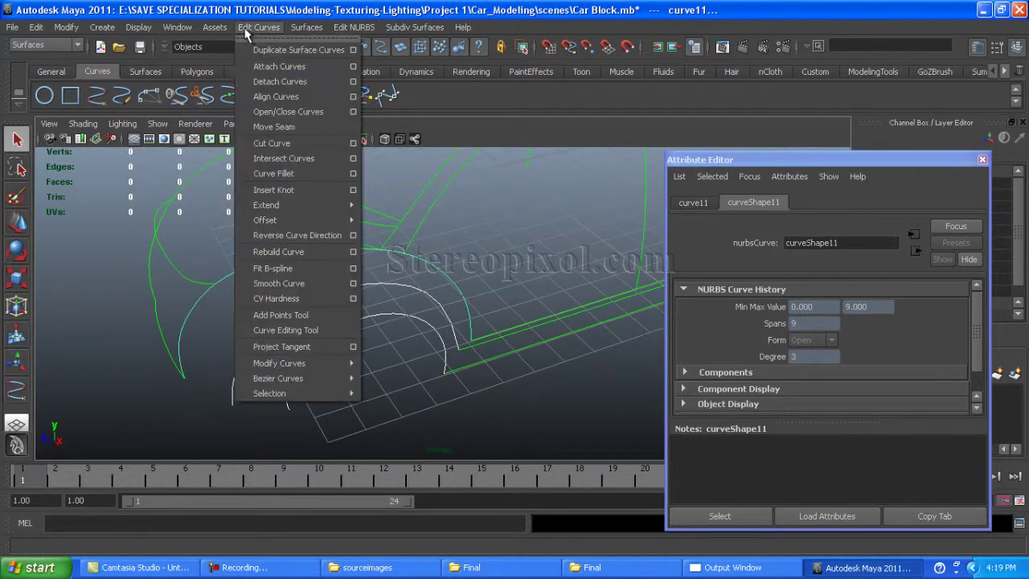
left_click(353, 253)
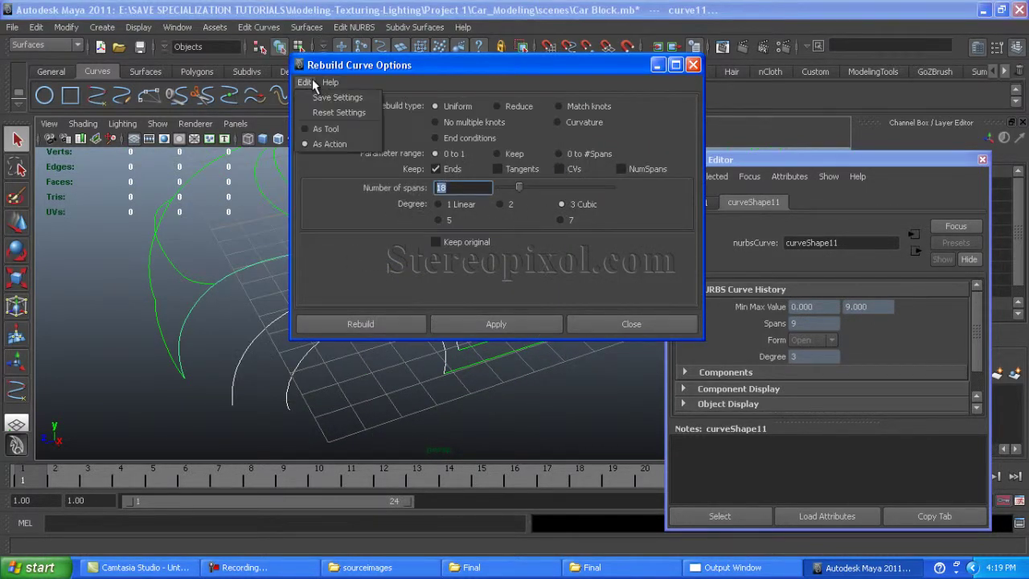
left_click(339, 112)
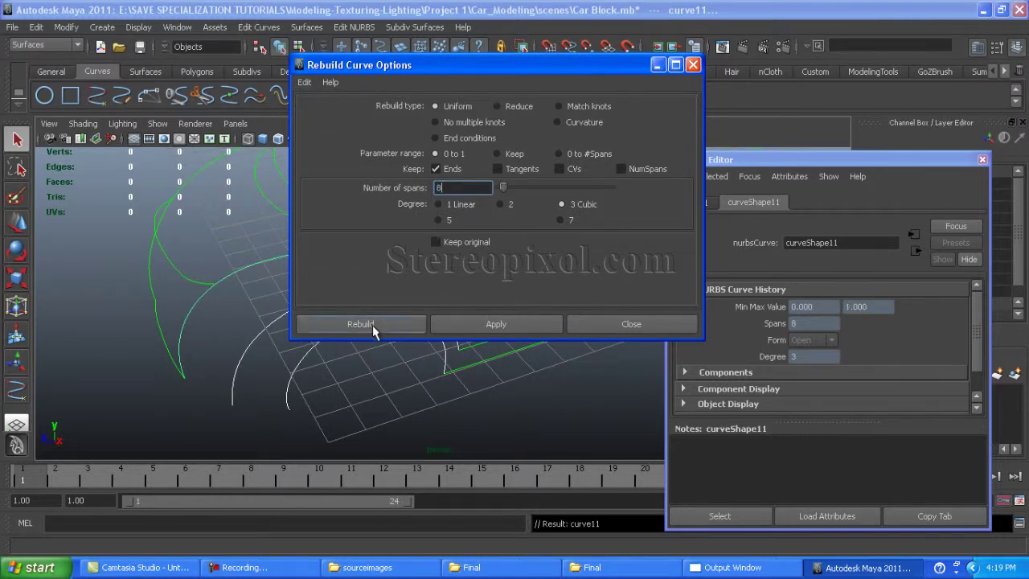
- Inspect the control vertices of the three rebuilt arch curves
left_click_drag(394, 381, 230, 344, "alt")
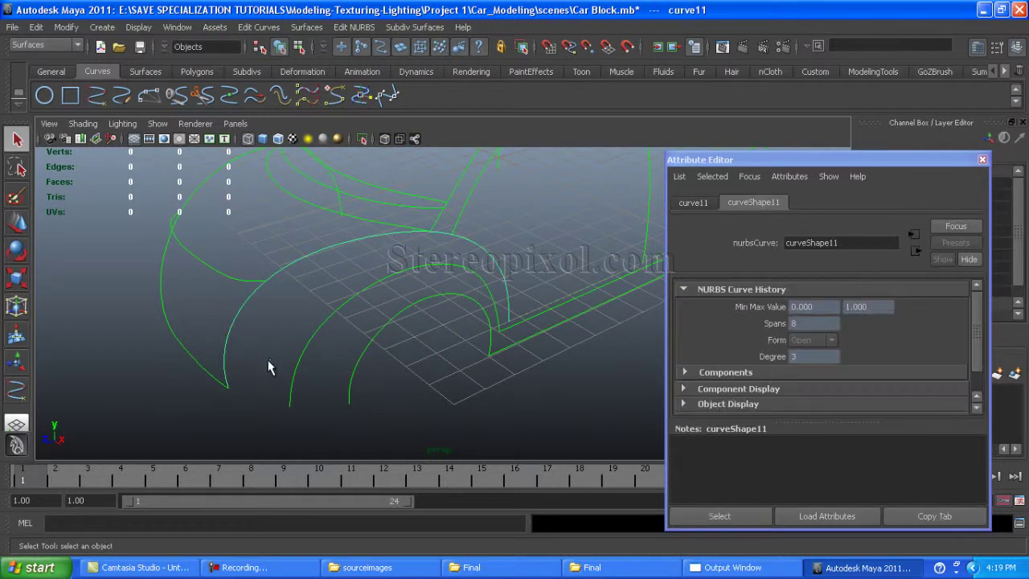
right_click_drag(224, 332, 216, 356)
left_click(296, 373)
right_click_drag(299, 368, 233, 348)
left_click(359, 368)
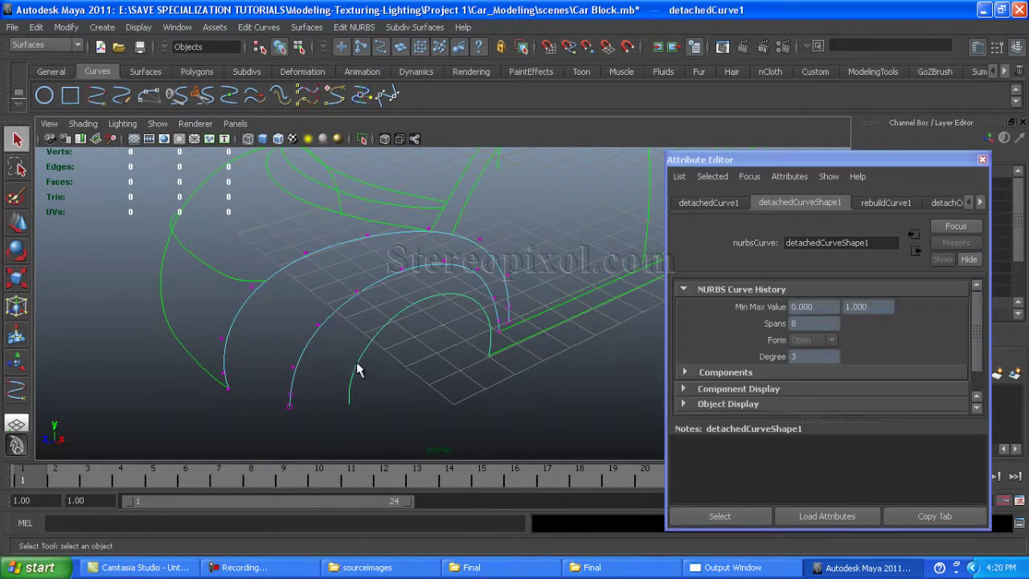
right_click_drag(354, 368, 327, 438)
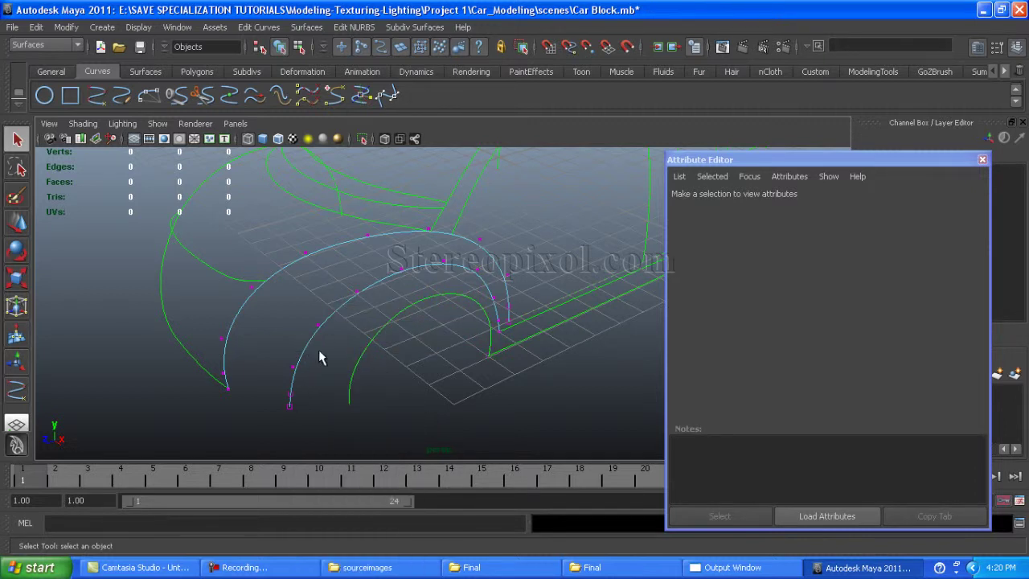
right_click_drag(311, 345, 333, 337)
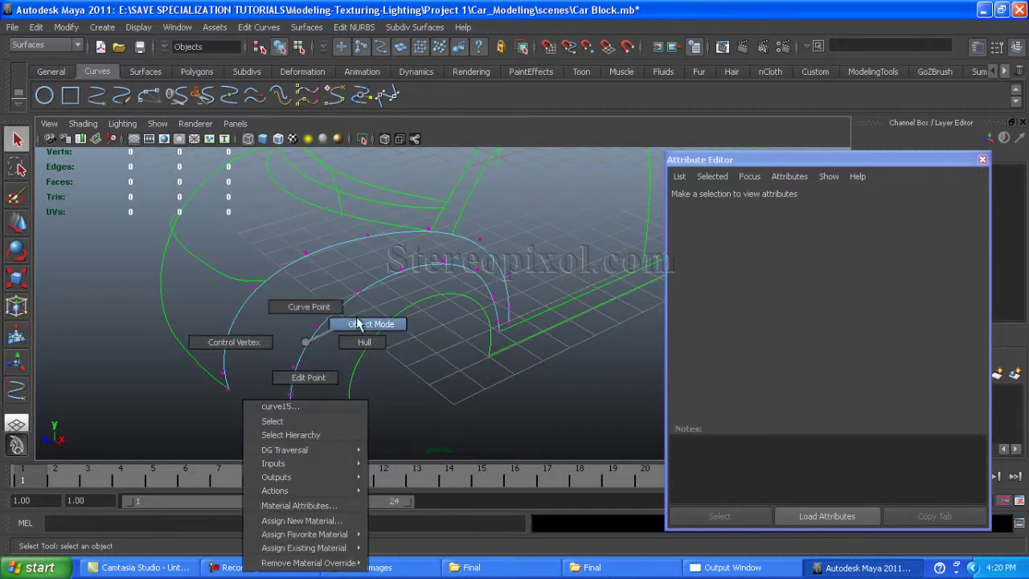
- Reapply the Edit Curves command and check the outer and inner arch curves' vertices
left_click(259, 26)
left_click(282, 238)
left_click(274, 368)
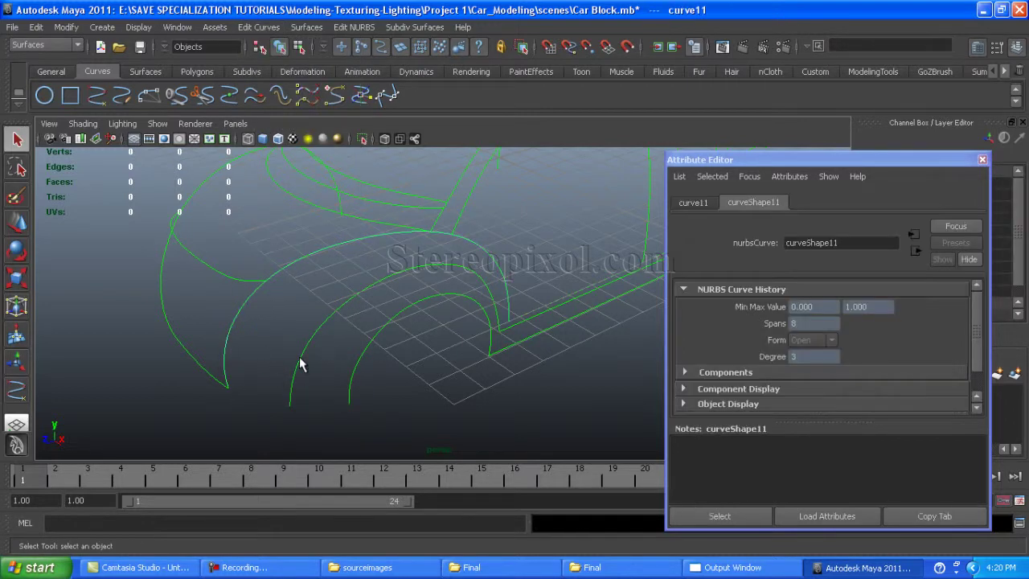
left_click(358, 371)
mouse_move(300, 341)
right_mouse_down()
mouse_move(230, 344)
mouse_move(228, 398)
right_mouse_up()
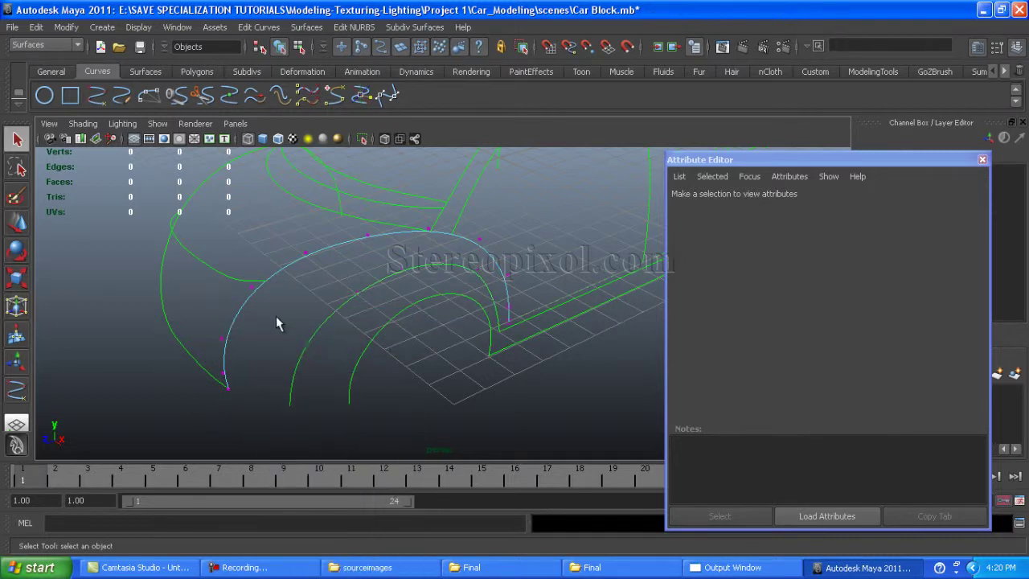
right_click_drag(240, 309, 292, 318)
left_click_drag(293, 318, 444, 366, "alt")
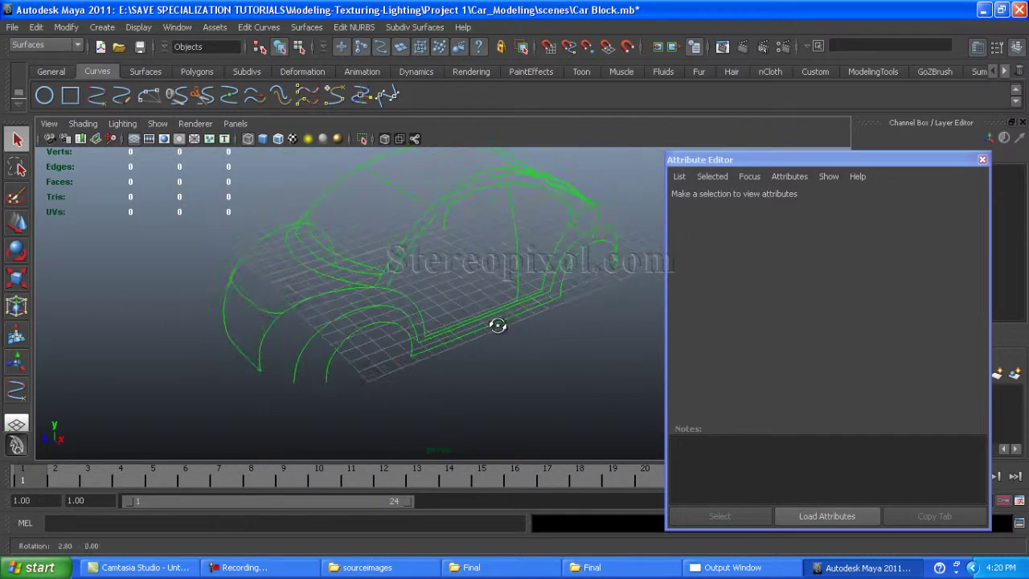
- Rebuild the two lower side sill curves and check the result's control vertices
left_click(445, 362)
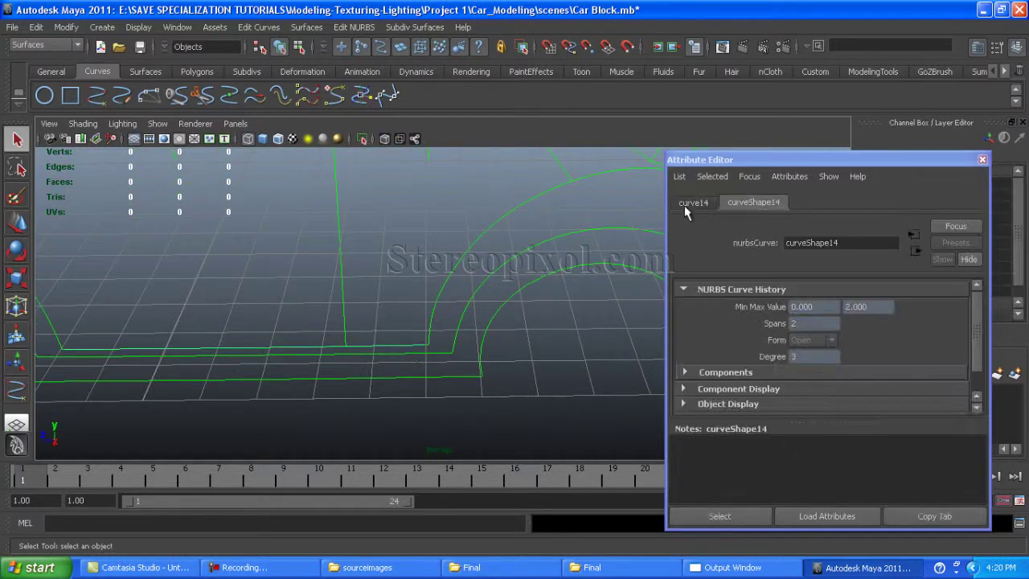
left_click(440, 375, "shift")
left_click(404, 349, "shift")
left_click(261, 27)
left_click(353, 253)
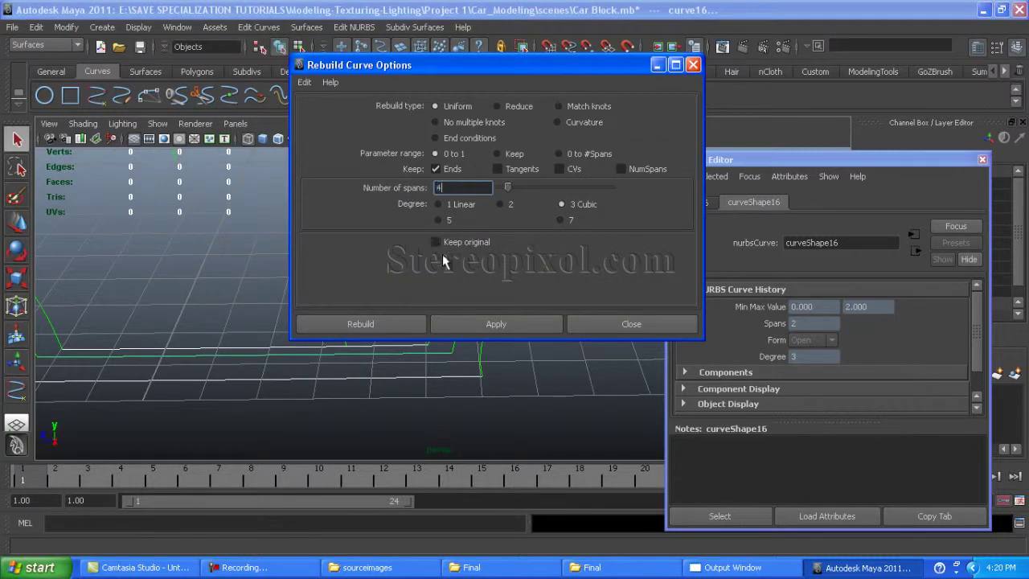
left_click(380, 326)
left_click(292, 330)
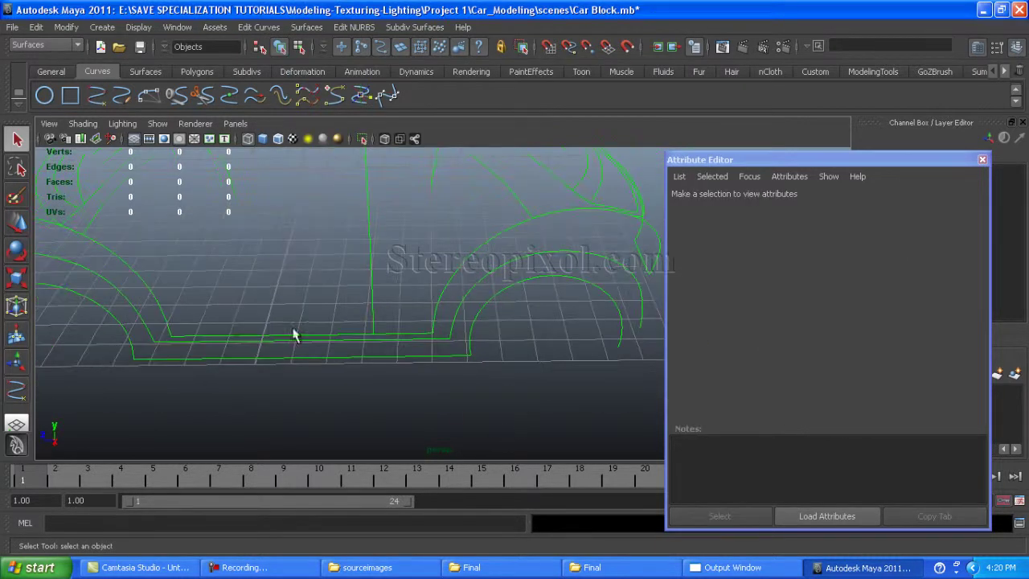
left_click(240, 336)
right_click_drag(248, 334, 134, 344)
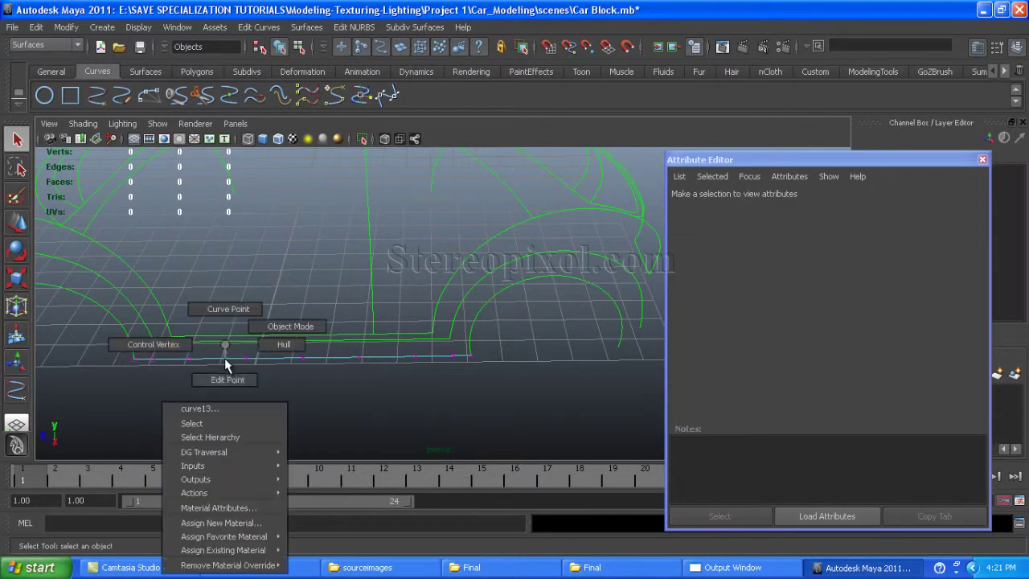
- Orbit to the front wheel arches and select all three arch curves
right_click_drag(223, 398, 337, 406)
mouse_move(337, 406)
left_mouse_down("alt")
mouse_move(414, 320)
mouse_move(336, 326)
left_mouse_up("alt")
left_click(336, 326)
left_click(345, 322, "shift")
left_click(368, 340, "shift")
- Rebuild the selected wheel-arch curves with 8 spans
left_click(259, 27)
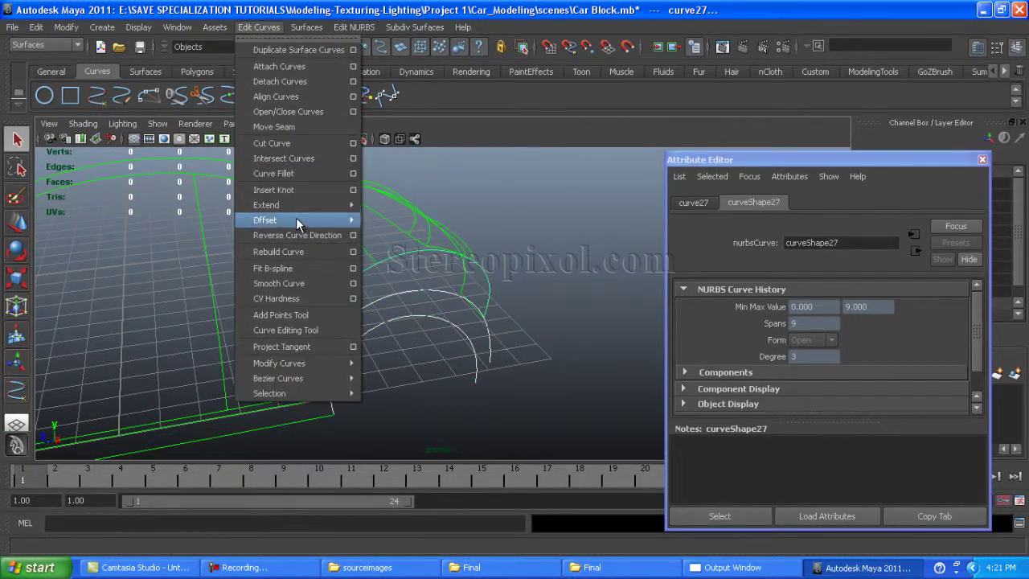
left_click(354, 252)
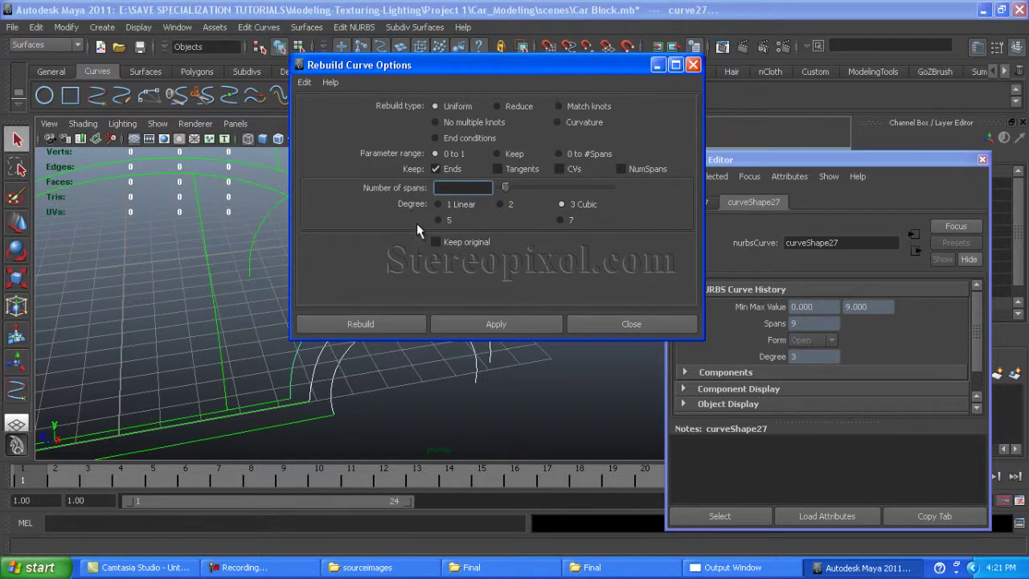
type("8")
left_click(346, 324)
- Select each rebuilt arch curve in turn to confirm its spans and show its vertices
mouse_move(345, 325)
left_mouse_down("alt")
mouse_move(243, 340)
mouse_move(431, 301)
left_mouse_up("alt")
left_click(394, 358)
left_click(317, 345)
left_click(426, 351)
left_click(369, 338)
left_click(454, 294)
key("F8")
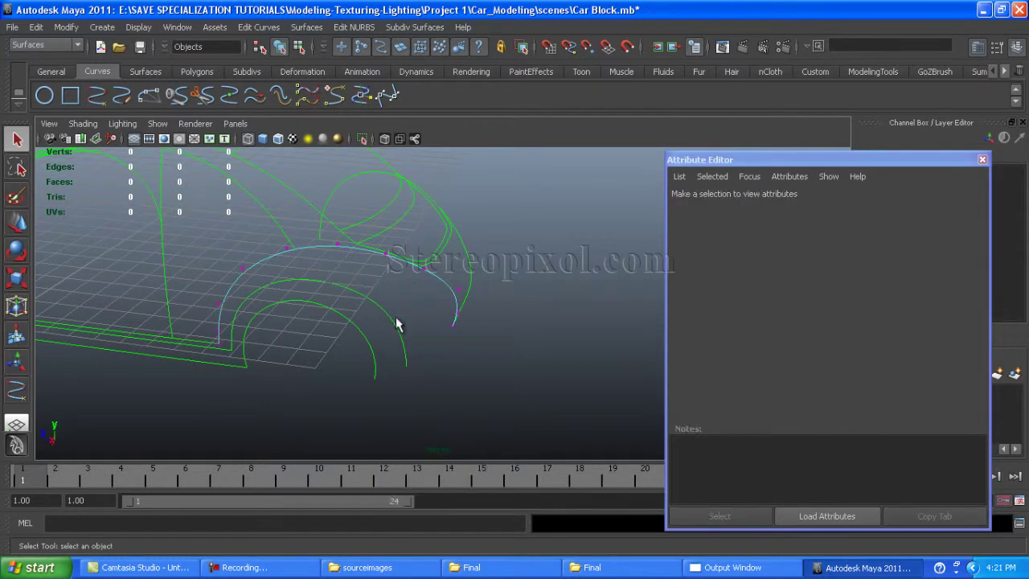
left_click(397, 324)
right_click(394, 321)
left_click(375, 346)
right_click(373, 344)
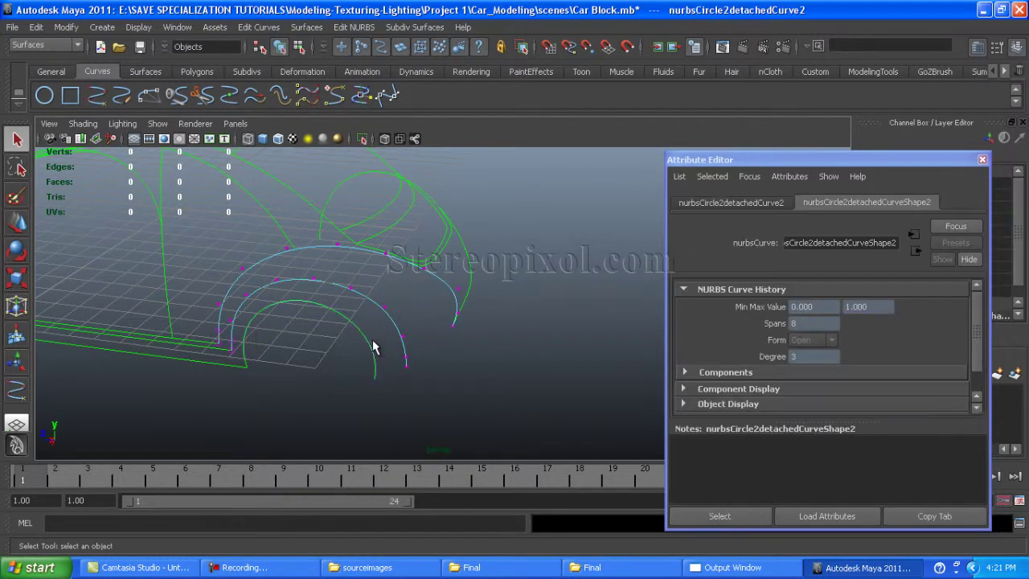
right_click_drag(373, 344, 312, 345)
- Pick control vertices on curve17 to check its end points, then clear the selection
right_click(375, 344)
left_click(466, 326)
left_click(402, 342)
right_click(402, 342)
left_click(332, 340)
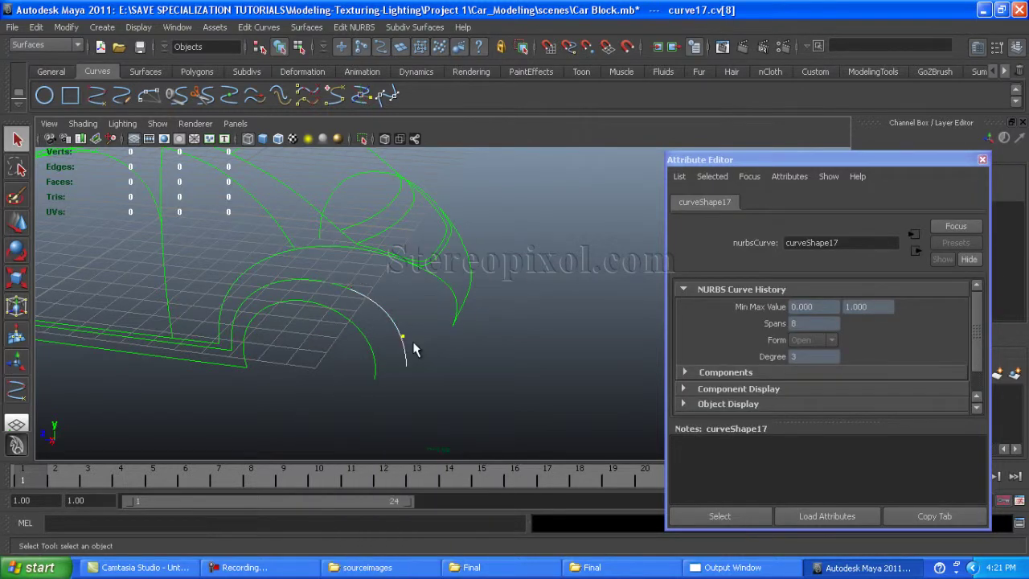
left_click(413, 350)
left_click(375, 342)
left_click(268, 30)
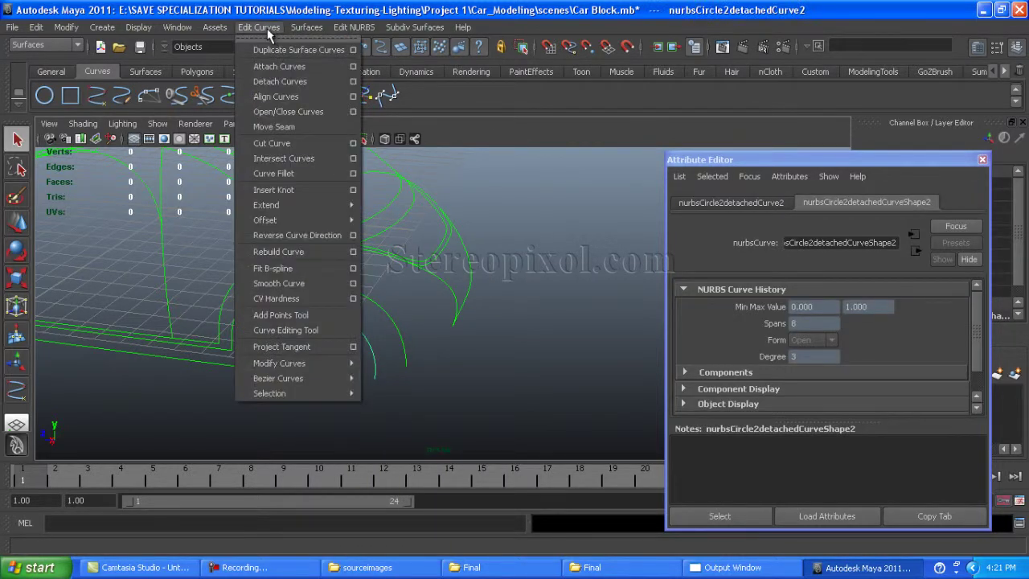
left_click(298, 235)
left_click(395, 414)
- Zoom out and inspect the outer and inner arch curves' control vertices
left_click_drag(395, 413, 391, 262, "alt")
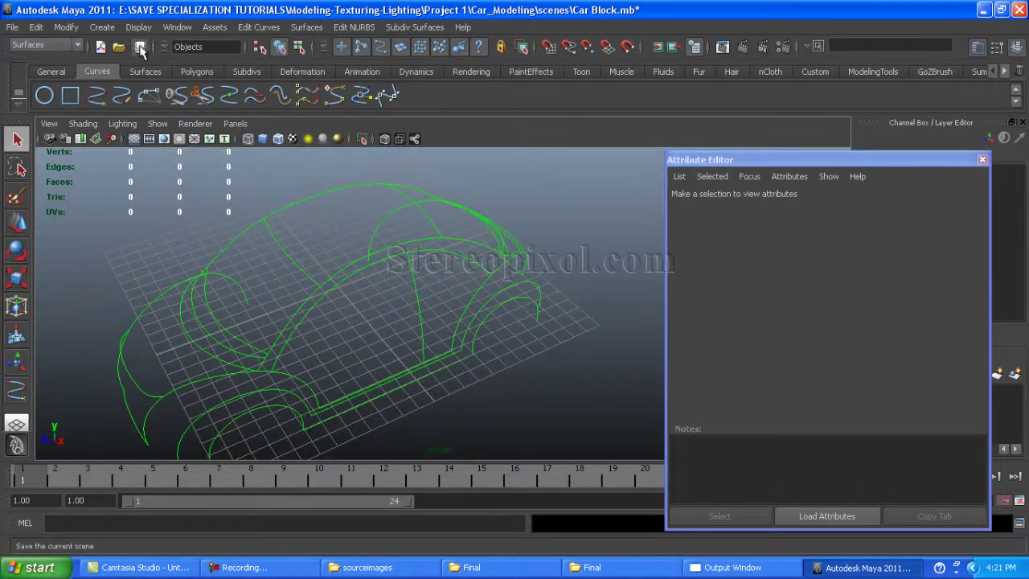
scroll(348, 340, "up", 3)
scroll(348, 340, "up", 3)
left_click(366, 342)
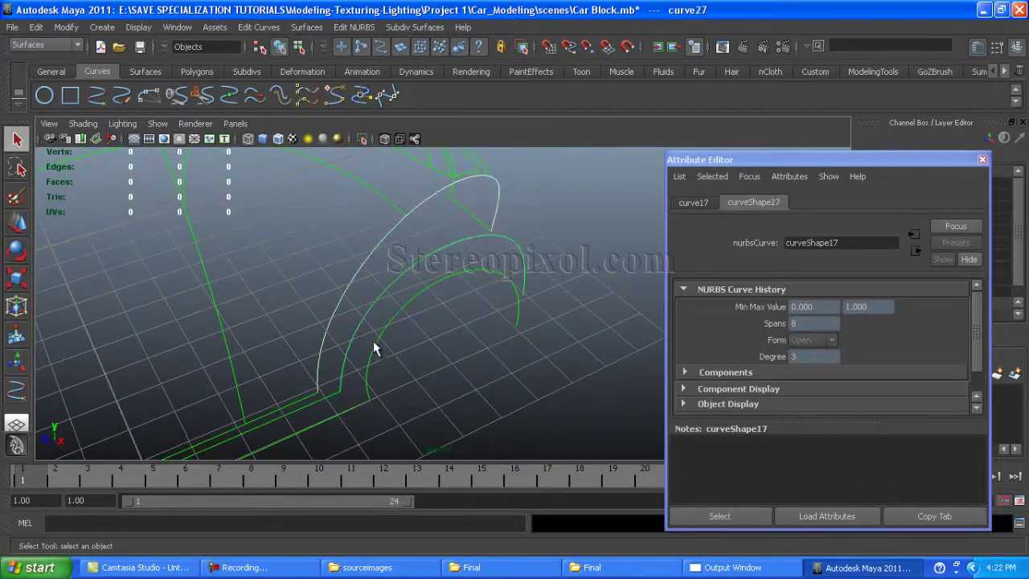
left_click(384, 340)
mouse_move(384, 339)
left_mouse_down("alt")
mouse_move(335, 394)
mouse_move(491, 349)
mouse_move(418, 373)
mouse_move(382, 337)
left_mouse_up("alt")
right_click_drag(382, 337, 290, 335)
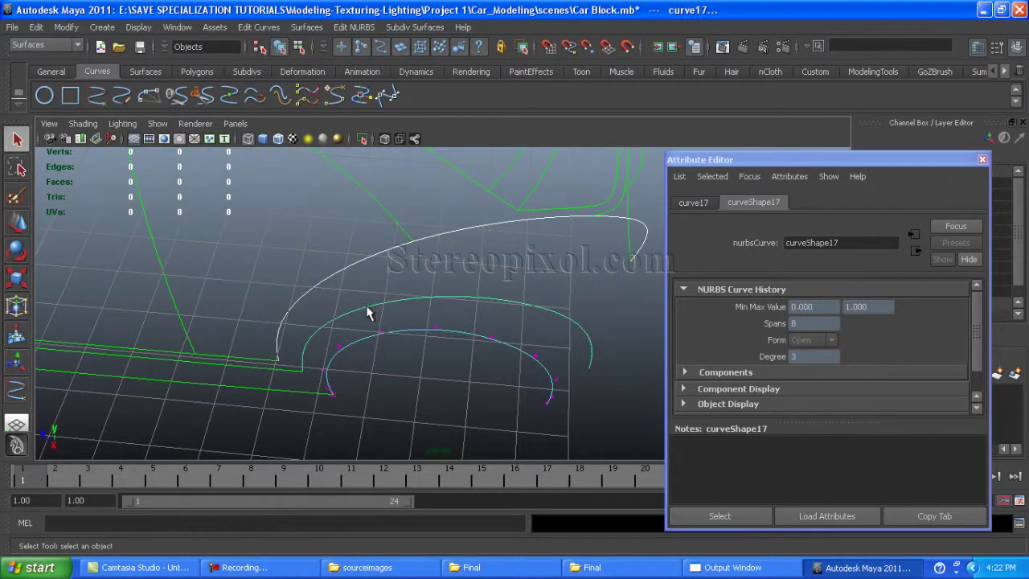
- Orbit and pan over the wheel arches, then select the outer arch curve
right_click_drag(340, 273, 271, 271)
left_click_drag(271, 271, 367, 285, "alt")
middle_click_drag(367, 285, 356, 320, "alt")
mouse_move(356, 320)
left_mouse_down("alt")
mouse_move(308, 395)
mouse_move(212, 397)
mouse_move(218, 386)
mouse_move(267, 400)
left_mouse_up("alt")
mouse_move(266, 400)
middle_mouse_down("alt")
mouse_move(237, 349)
mouse_move(438, 347)
mouse_move(305, 361)
middle_mouse_up("alt")
left_click_drag(306, 361, 375, 361, "alt")
middle_click_drag(375, 361, 392, 332, "alt")
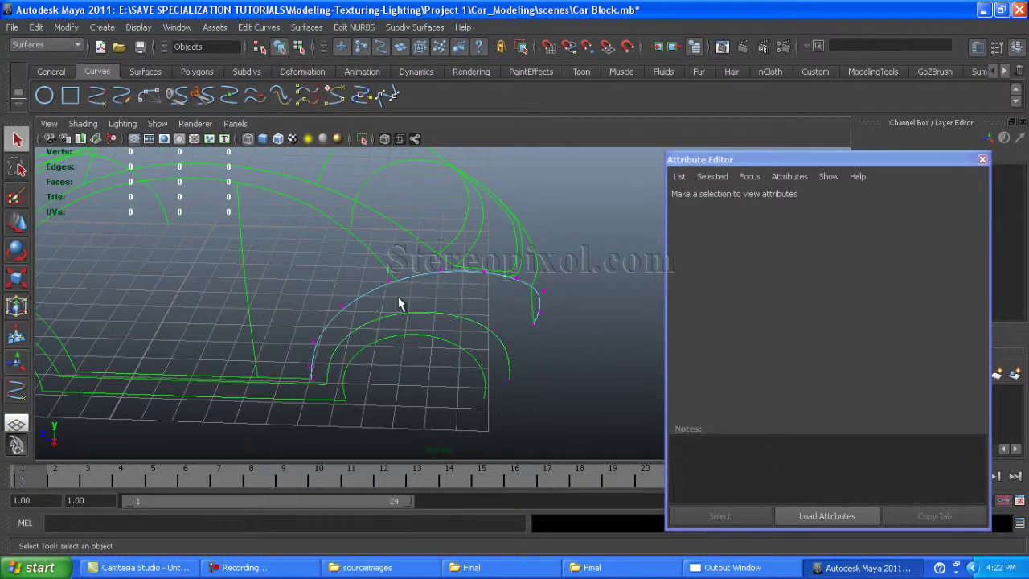
mouse_move(389, 289)
right_mouse_down()
mouse_move(365, 255)
mouse_move(382, 280)
right_mouse_up()
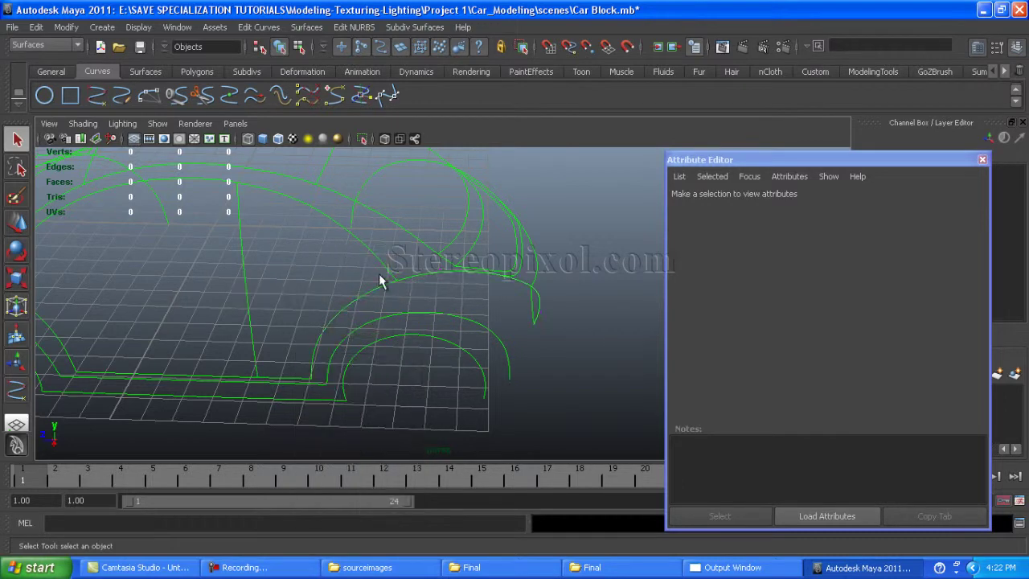
- Loft the three front arch curves with reset loft settings and smooth-shade the result
left_click(378, 316, "shift")
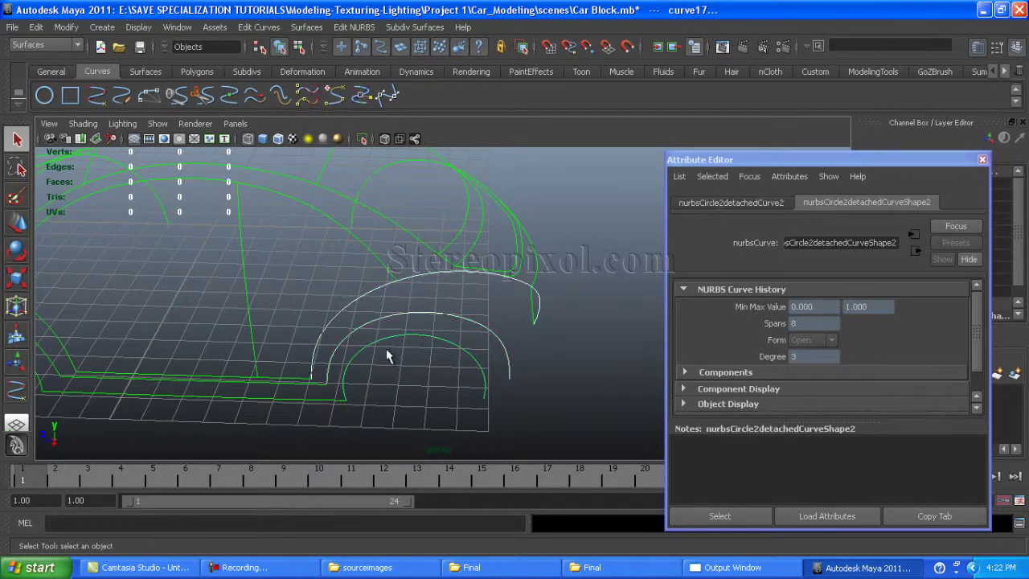
left_click(310, 30)
left_click(350, 62)
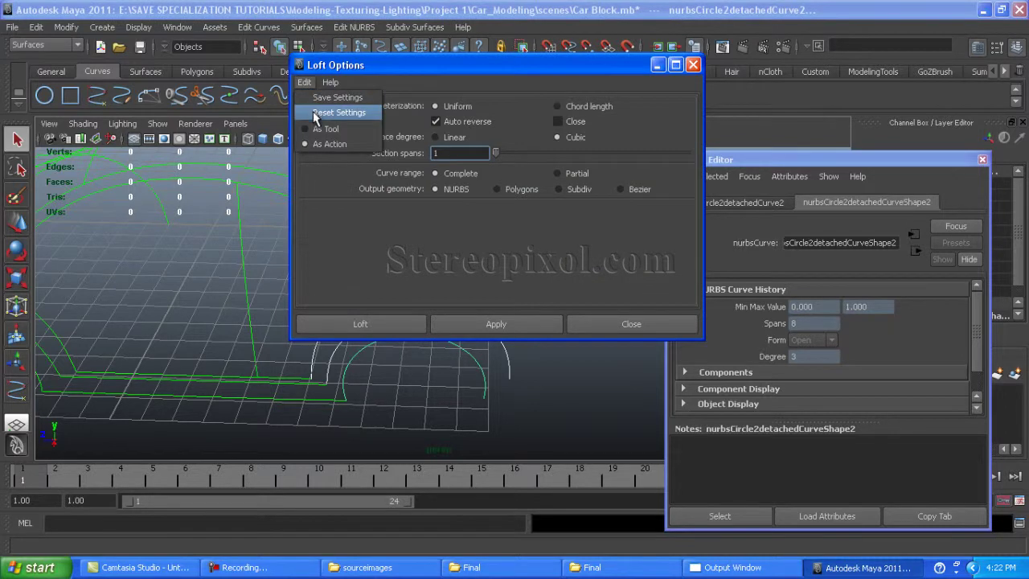
left_click(314, 115)
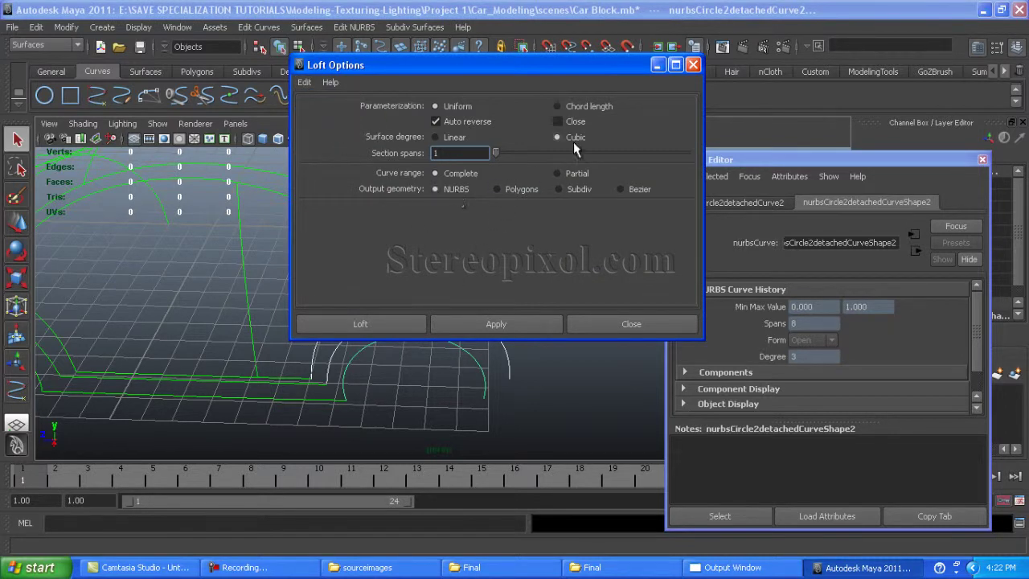
left_click_drag(500, 63, 618, 51)
left_click(552, 310)
mouse_move(515, 306)
left_mouse_down("alt")
mouse_move(434, 292)
mouse_move(454, 315)
left_mouse_up("alt")
left_click(193, 141)
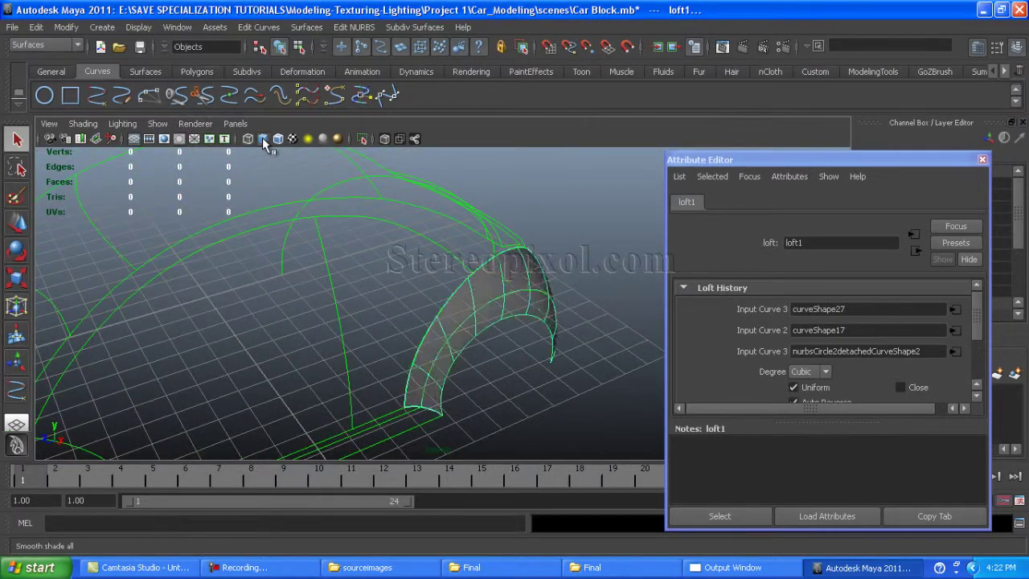
left_click_drag(264, 160, 281, 287, "alt")
- Select the other wheel arch's three curves and loft them into loft2
left_click(304, 341)
mouse_move(303, 340)
left_mouse_down("alt")
mouse_move(537, 335)
mouse_move(445, 256)
mouse_move(285, 305)
left_mouse_up("alt")
left_click(276, 341)
left_click(316, 374, "shift")
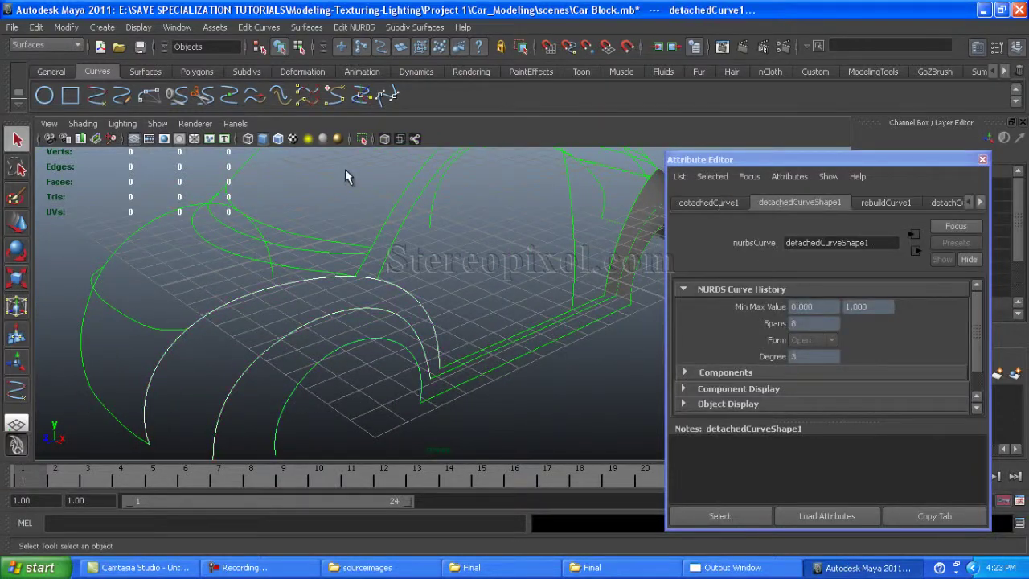
left_click(307, 27)
left_click(331, 59)
- Zoom in on the car's side and select a side sill curve
mouse_move(357, 174)
left_mouse_down("alt")
mouse_move(373, 341)
mouse_move(242, 268)
mouse_move(450, 384)
left_mouse_up("alt")
left_click(337, 391)
left_click_drag(338, 391, 410, 303, "alt")
right_click_drag(410, 303, 515, 349, "alt")
left_click(313, 234)
- Loft the side sill curves into a surface between the wheel arches
left_click_drag(317, 236, 375, 368, "alt")
right_click_drag(375, 368, 448, 296, "alt")
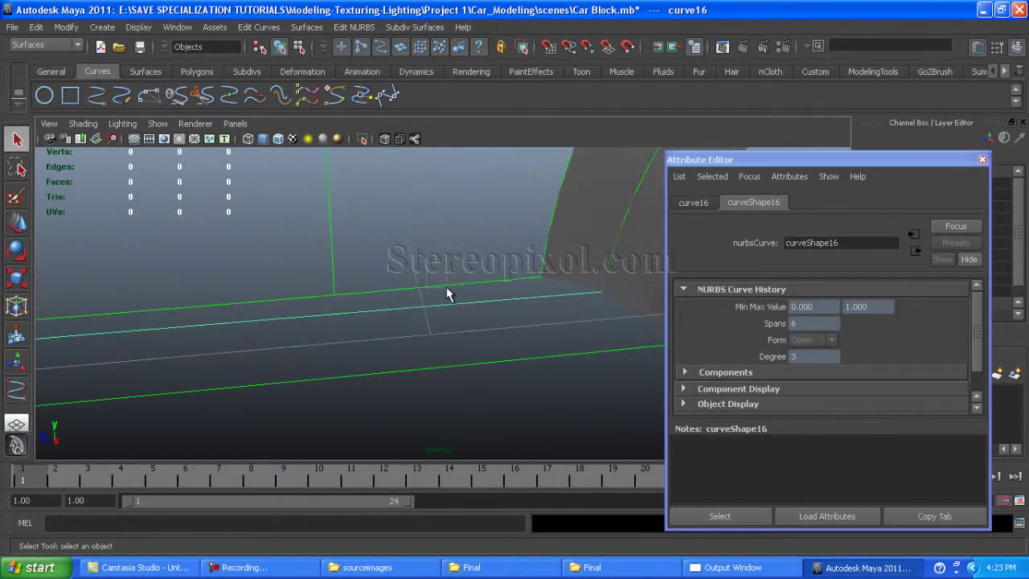
left_click(306, 27)
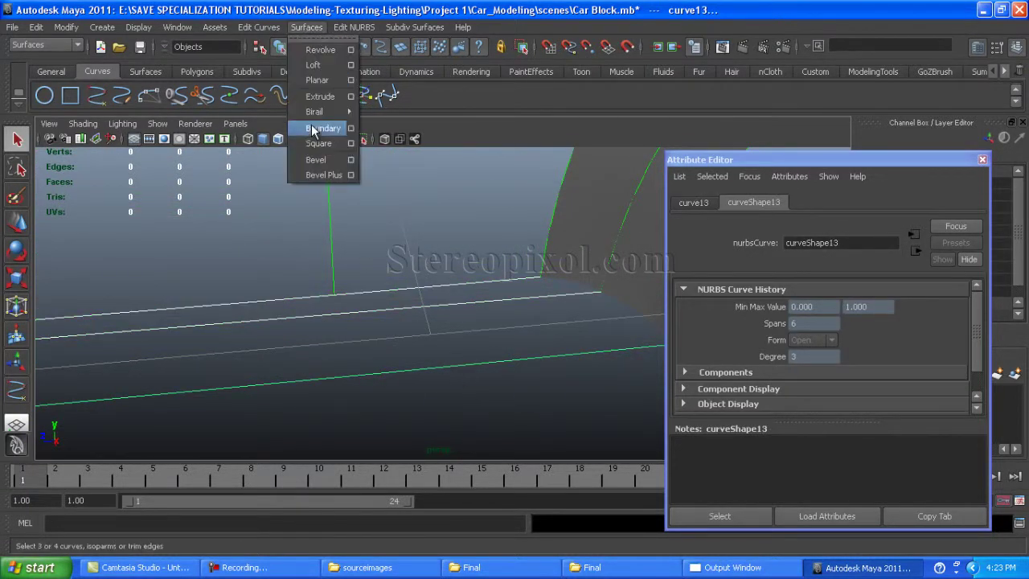
left_click(313, 65)
left_click(378, 314)
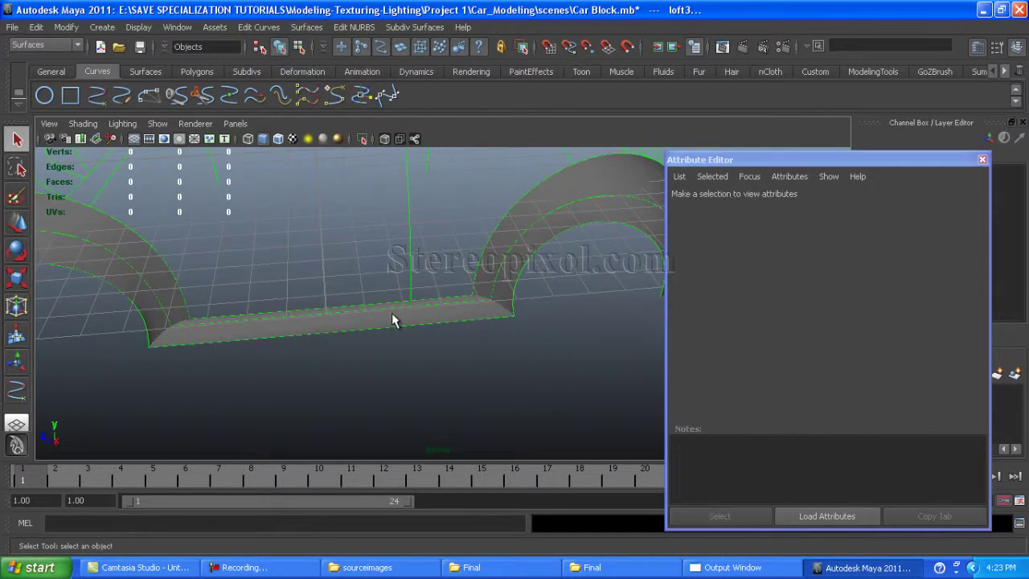
mouse_move(379, 315)
left_mouse_down("alt")
mouse_move(331, 232)
mouse_move(383, 270)
mouse_move(437, 333)
mouse_move(368, 345)
left_mouse_up("alt")
- Rebuild upper-body curve18 with fewer spans
mouse_move(338, 265)
left_mouse_down("alt")
mouse_move(459, 381)
mouse_move(394, 310)
left_mouse_up("alt")
left_click(430, 372)
mouse_move(429, 372)
left_mouse_down("alt")
mouse_move(335, 328)
mouse_move(304, 296)
mouse_move(368, 299)
mouse_move(347, 124)
left_mouse_up("alt")
left_click(274, 29)
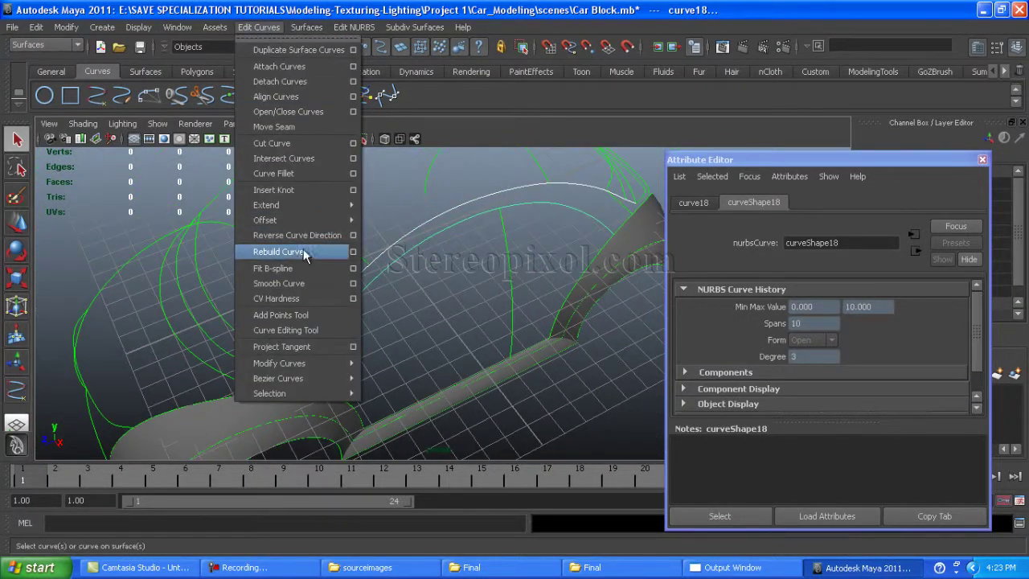
left_click(353, 254)
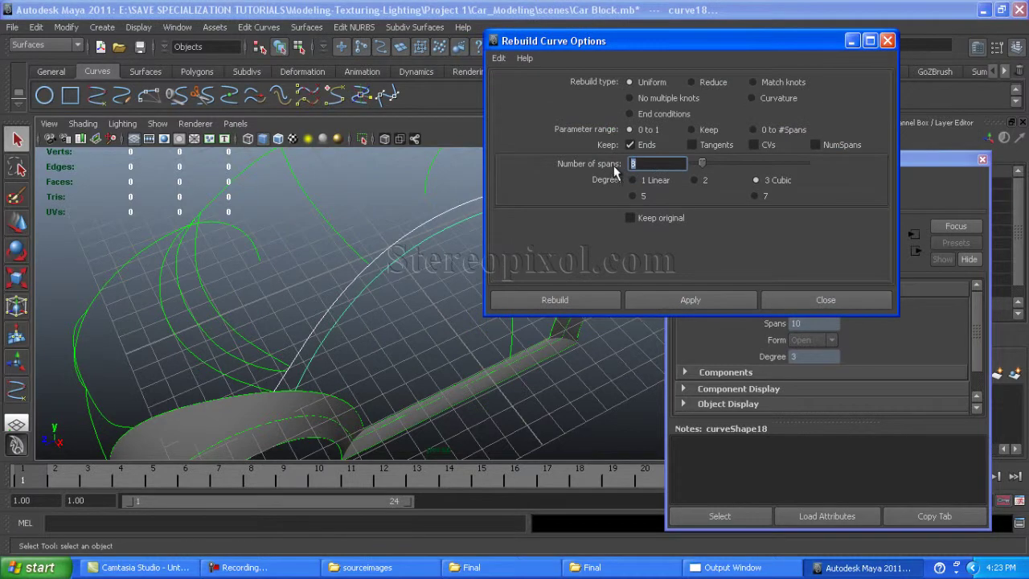
left_click(537, 299)
mouse_move(338, 299)
right_mouse_down()
mouse_move(333, 342)
mouse_move(374, 284)
right_mouse_up()
- Loft the upper body curves into an arched panel with section spans 2
left_click(307, 27)
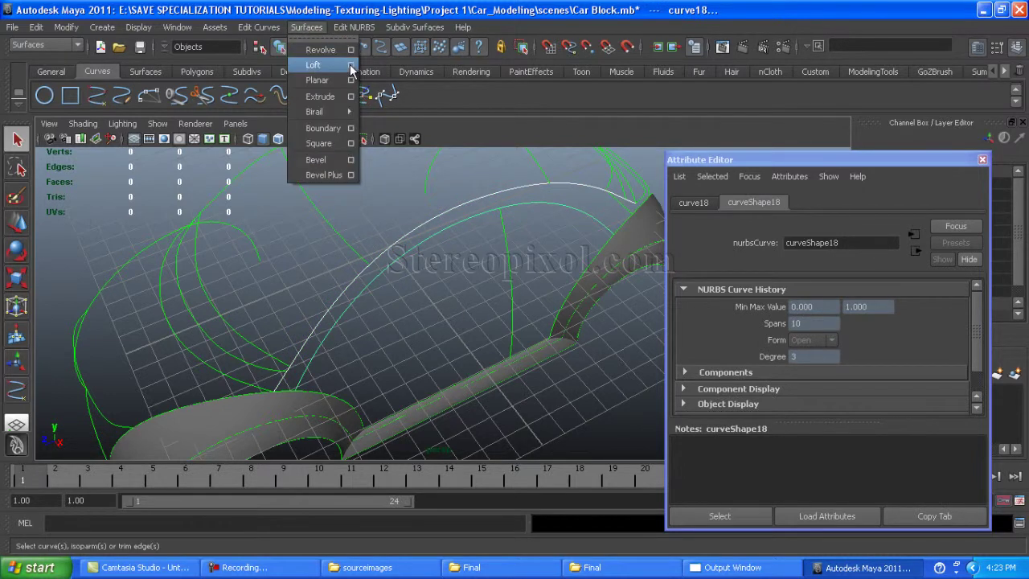
left_click(351, 64)
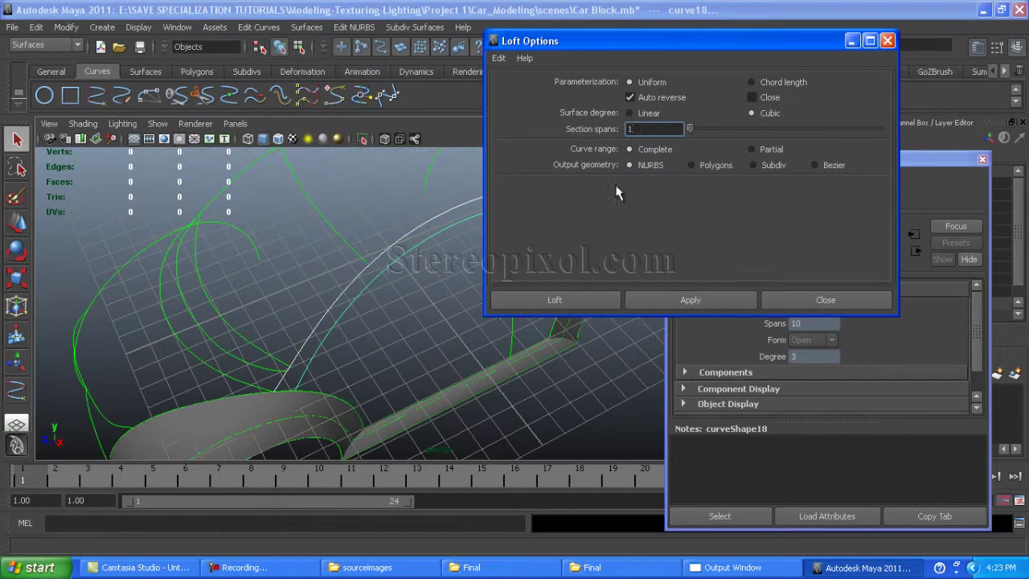
left_click(552, 303)
mouse_move(466, 321)
left_mouse_down("alt")
mouse_move(260, 230)
mouse_move(284, 223)
left_mouse_up("alt")
mouse_move(284, 223)
right_mouse_down("alt")
mouse_move(459, 257)
mouse_move(437, 372)
mouse_move(462, 390)
right_mouse_up("alt")
mouse_move(463, 390)
left_mouse_down("alt")
mouse_move(510, 409)
mouse_move(510, 306)
mouse_move(409, 349)
mouse_move(559, 346)
mouse_move(375, 305)
mouse_move(390, 282)
mouse_move(303, 298)
mouse_move(538, 308)
mouse_move(477, 301)
mouse_move(440, 314)
mouse_move(503, 337)
mouse_move(418, 274)
left_mouse_up("alt")
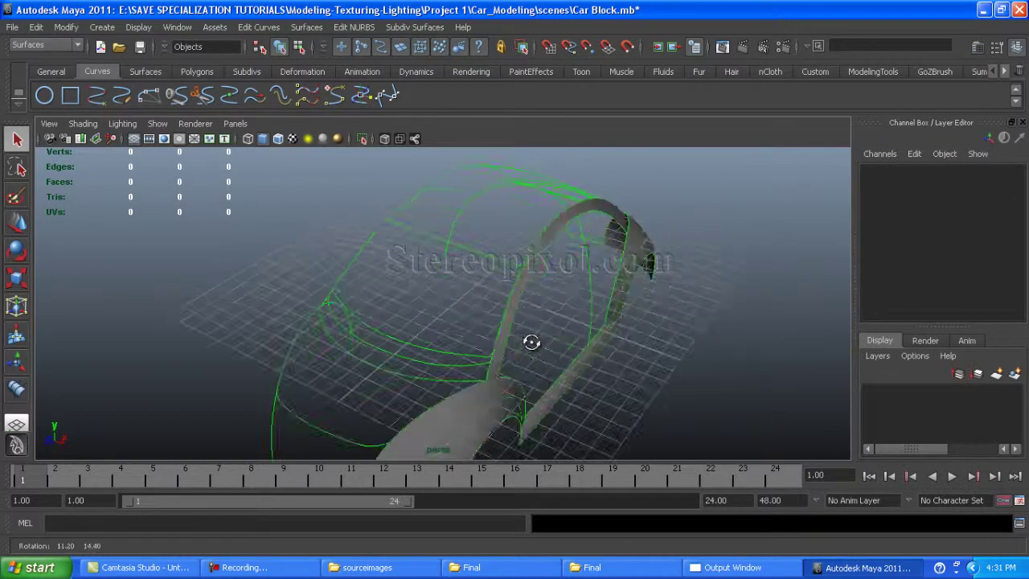
- Inspect curve10's attributes and check the curve8 and curve10 profile curves
mouse_move(528, 340)
left_mouse_down("alt")
mouse_move(462, 413)
mouse_move(421, 386)
mouse_move(421, 367)
left_mouse_up("alt")
left_click(420, 362)
key("ctrl+a")
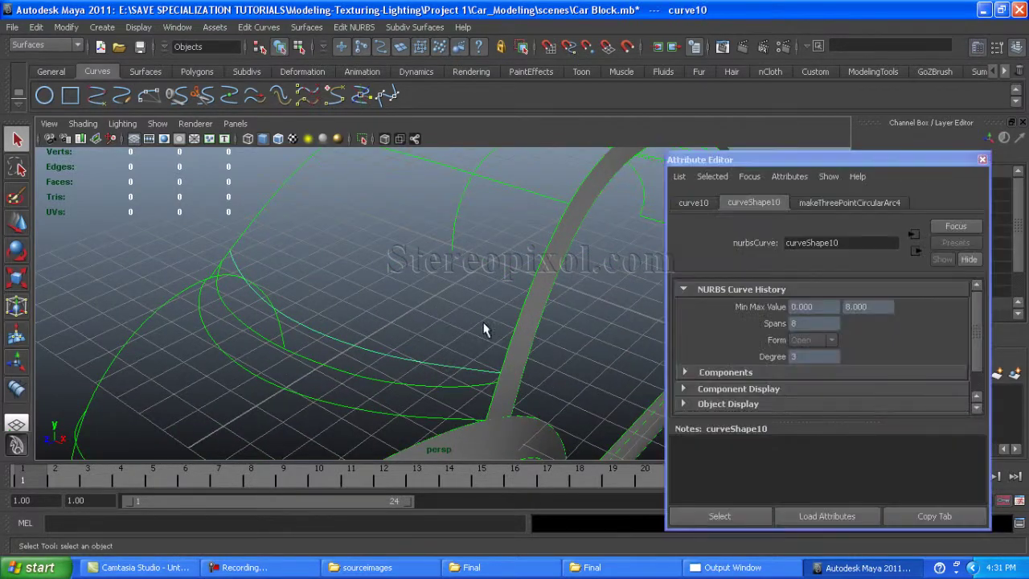
left_click_drag(482, 273, 399, 265, "alt")
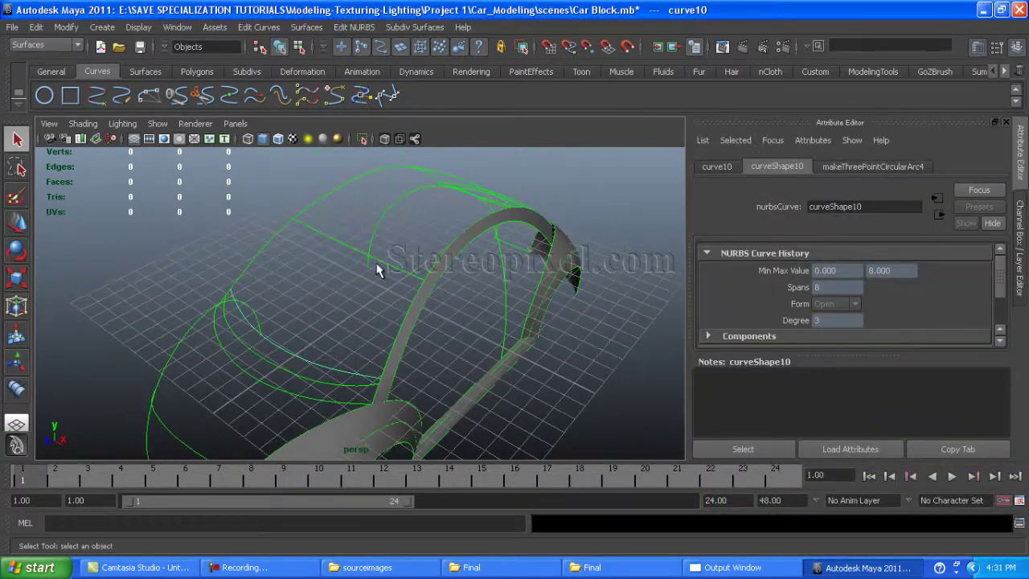
left_click(345, 268)
left_click_drag(344, 268, 446, 303, "alt")
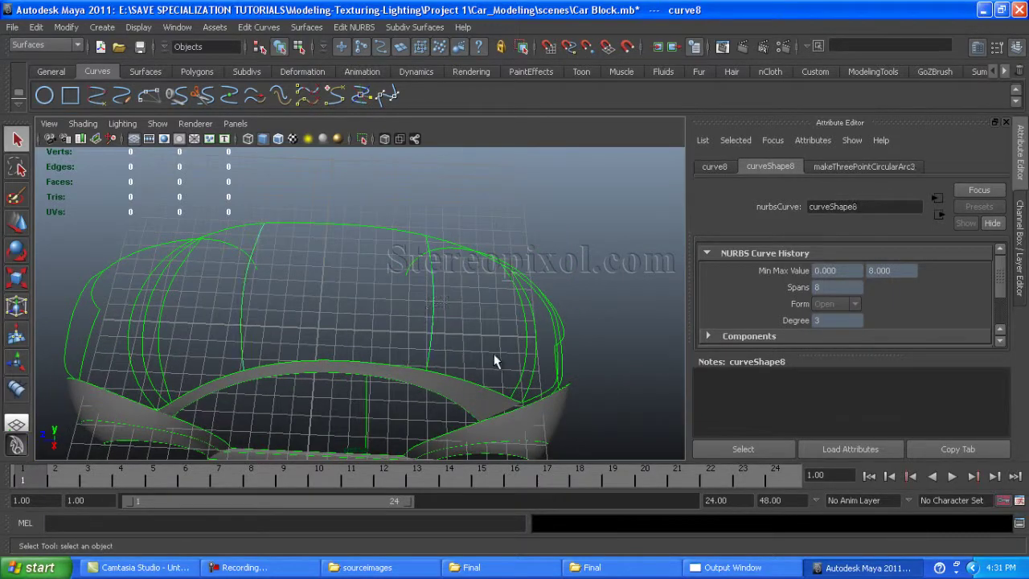
mouse_move(496, 362)
left_mouse_down("alt")
mouse_move(306, 314)
mouse_move(306, 329)
mouse_move(402, 305)
mouse_move(438, 394)
mouse_move(390, 356)
left_mouse_up("alt")
left_click(354, 366)
right_click_drag(354, 367, 320, 345)
mouse_move(320, 346)
left_mouse_down("alt")
mouse_move(338, 362)
mouse_move(351, 322)
left_mouse_up("alt")
left_click(351, 322)
- Check the point direction of curve6 and curve4
right_click_drag(286, 308, 319, 344)
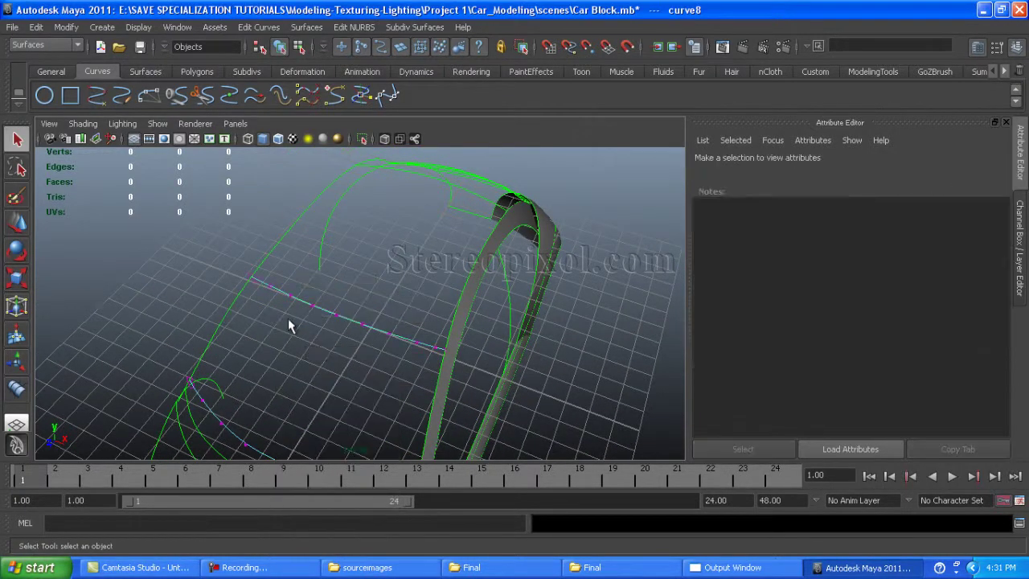
mouse_move(319, 344)
left_mouse_down("alt")
mouse_move(459, 259)
mouse_move(426, 270)
left_mouse_up("alt")
left_click(425, 270)
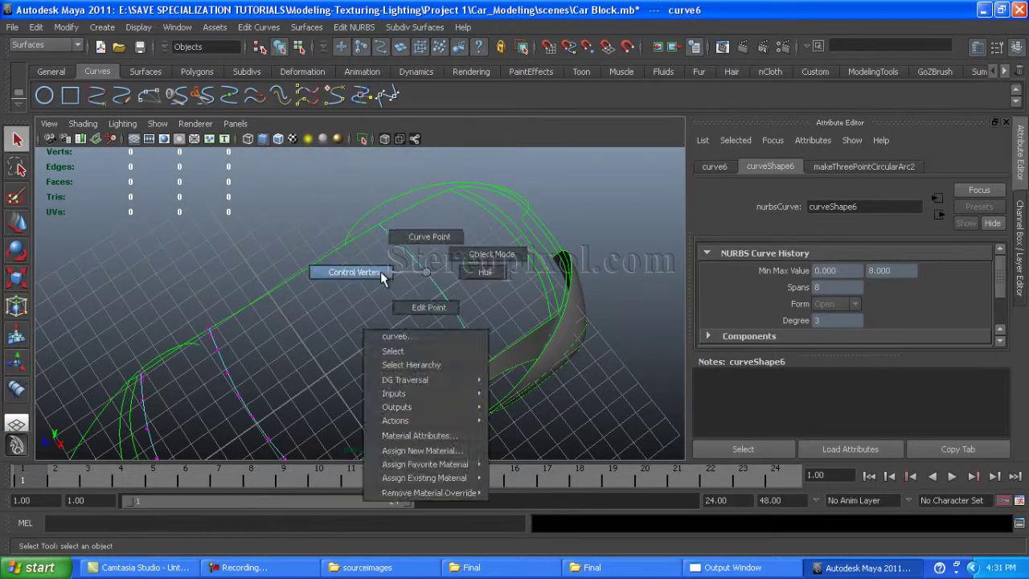
right_click_drag(426, 270, 354, 271)
mouse_move(354, 271)
left_mouse_down("alt")
mouse_move(580, 198)
mouse_move(349, 421)
mouse_move(333, 298)
left_mouse_up("alt")
left_click(353, 308)
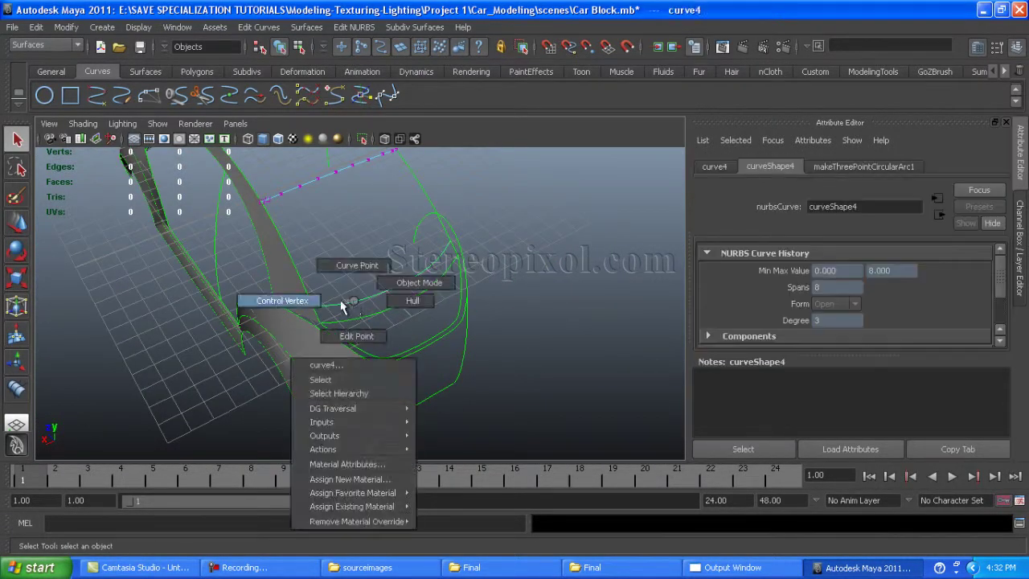
right_click_drag(353, 308, 367, 357)
mouse_move(368, 356)
left_mouse_down("alt")
mouse_move(356, 322)
mouse_move(392, 295)
mouse_move(345, 301)
mouse_move(415, 285)
left_mouse_up("alt")
- Reverse curve6's direction, then select curve10 as the first profile
right_click_drag(339, 280, 356, 277)
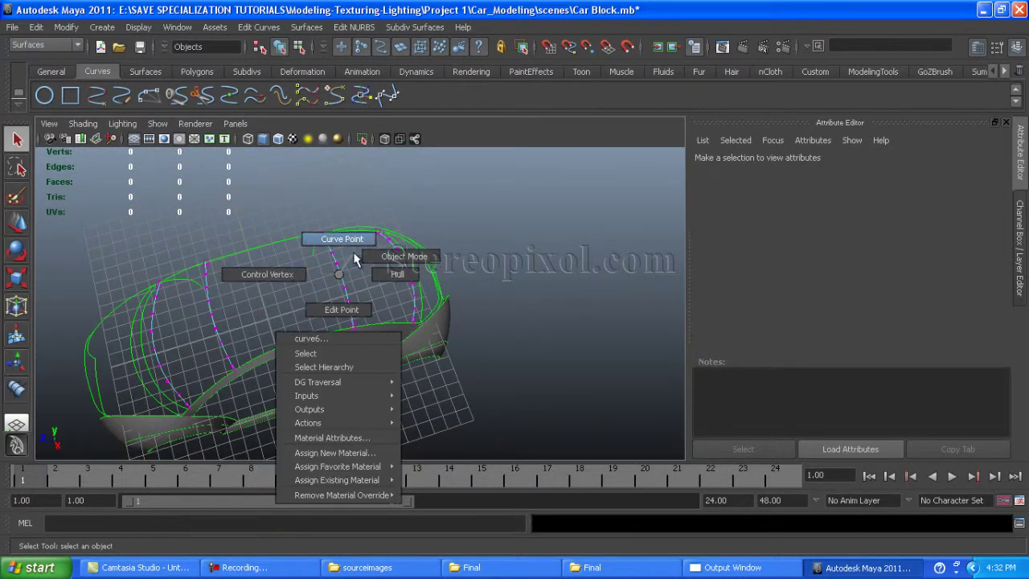
left_click(358, 280)
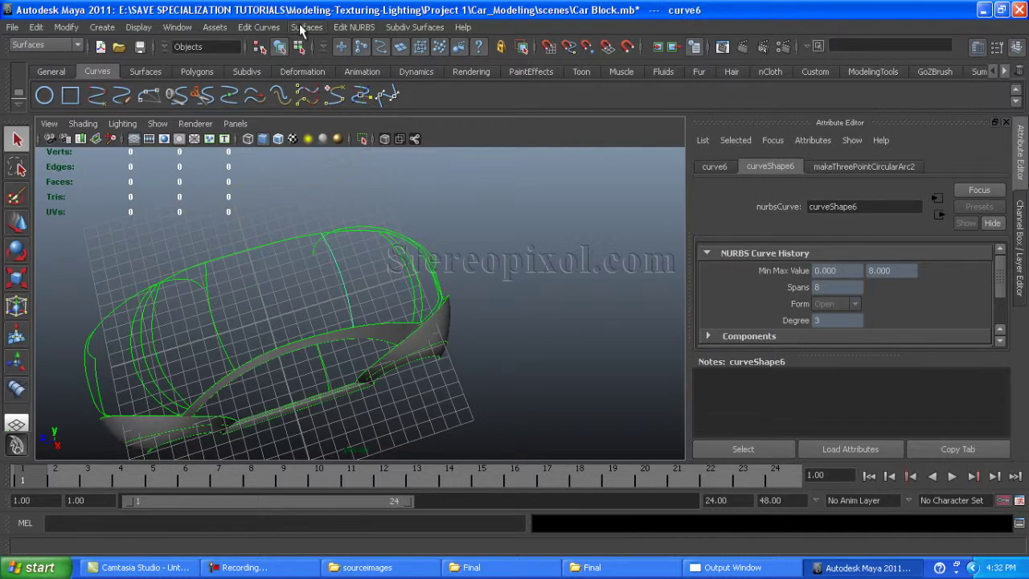
left_click(259, 26)
left_click(301, 235)
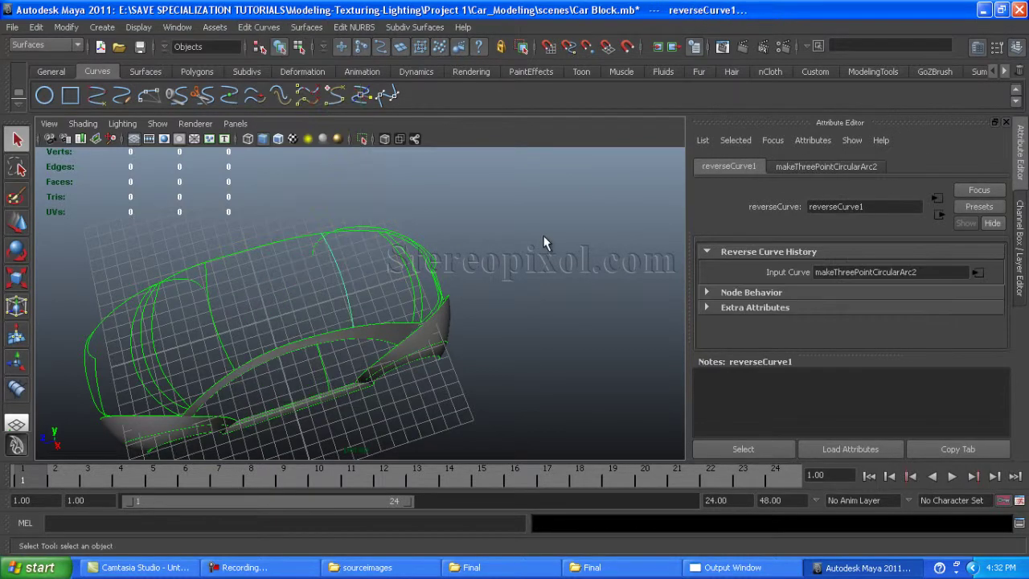
left_click(292, 373)
mouse_move(292, 372)
left_mouse_down("alt")
mouse_move(281, 324)
mouse_move(400, 253)
mouse_move(357, 368)
mouse_move(321, 305)
mouse_move(346, 265)
left_mouse_up("alt")
left_click(312, 372)
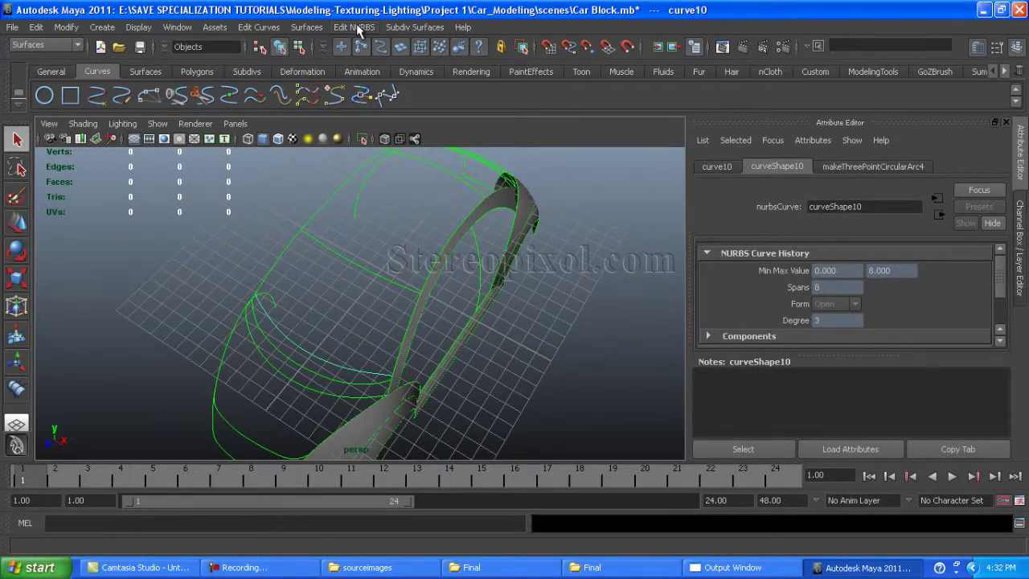
left_click(348, 29)
mouse_move(315, 112)
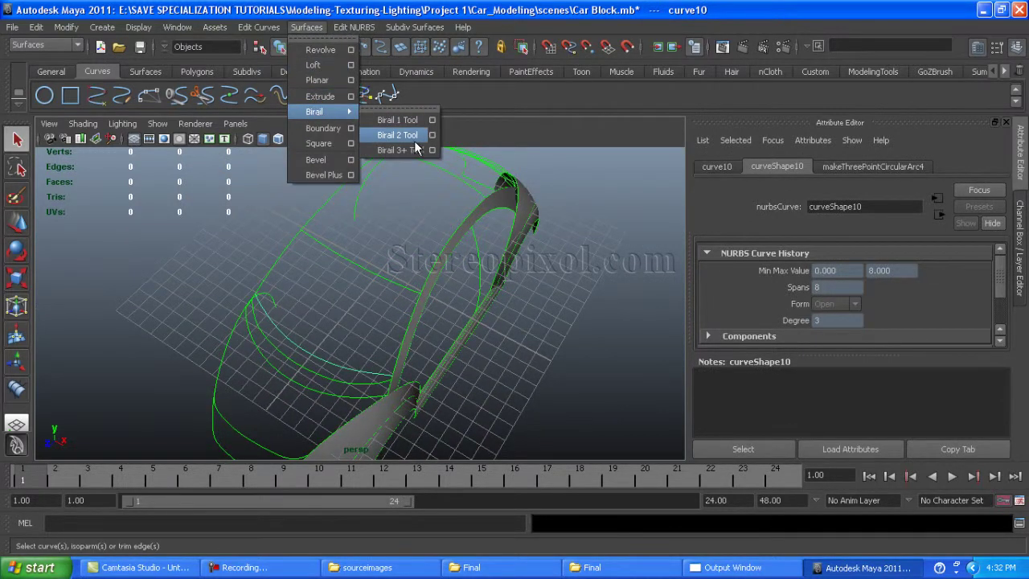
- Create a Birail 2 surface from profiles curve10 and curve8 and two rails, using default options
left_click(438, 141)
left_click(500, 58)
left_click(514, 88)
left_click(524, 300)
left_click(366, 288)
scroll(413, 379, "up", 2)
scroll(442, 389, "up", 2)
left_click(438, 369)
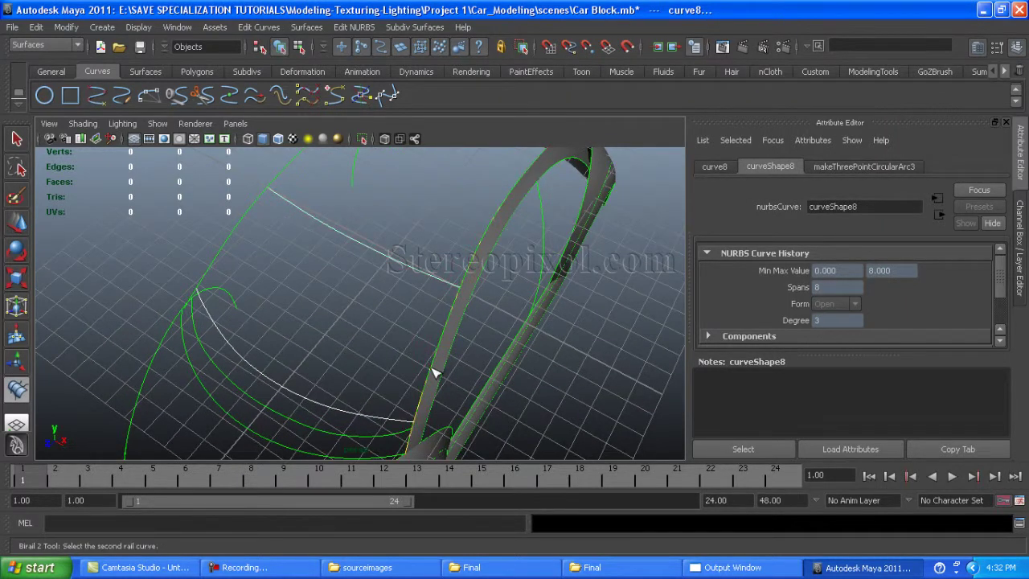
left_click(223, 257)
- Select the new birail surface dpsBirailSurface1
mouse_move(433, 339)
left_mouse_down("alt")
mouse_move(366, 368)
mouse_move(395, 352)
left_mouse_up("alt")
left_click(370, 270)
left_click(249, 334)
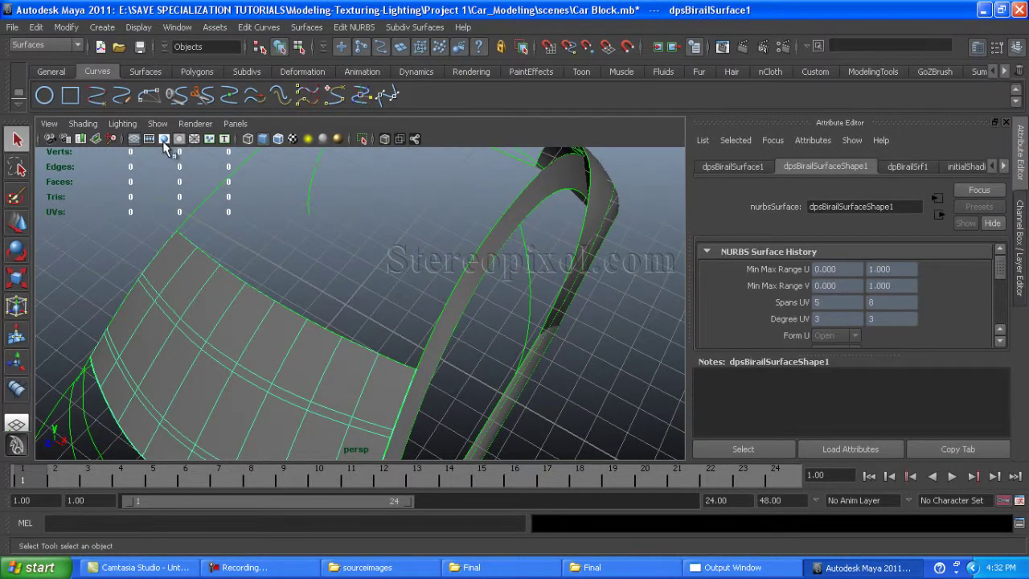
left_click(137, 27)
mouse_move(152, 111)
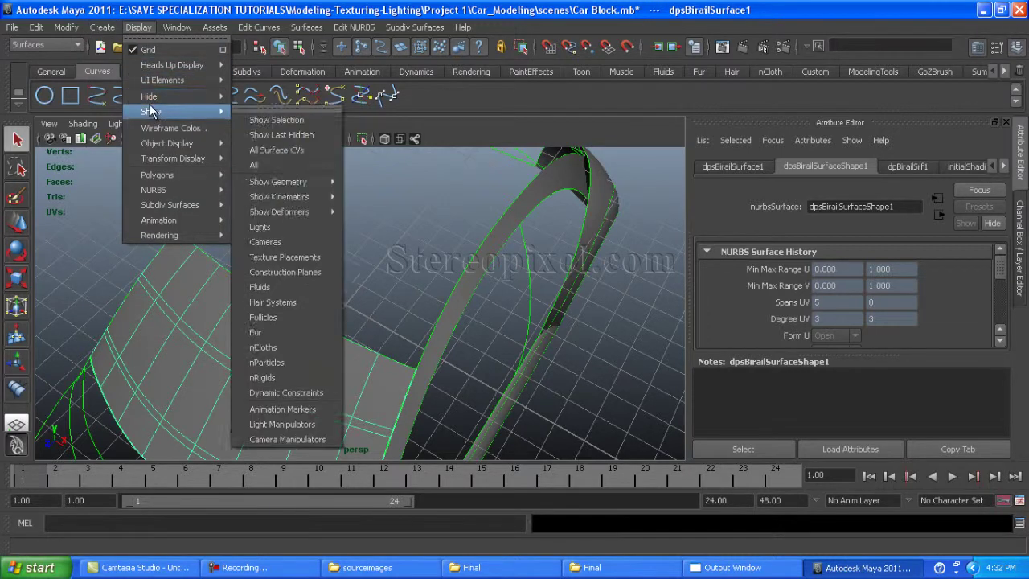
- Hide the first birail surface and the lofted surface
left_click(266, 107)
left_click_drag(524, 345, 344, 346, "alt")
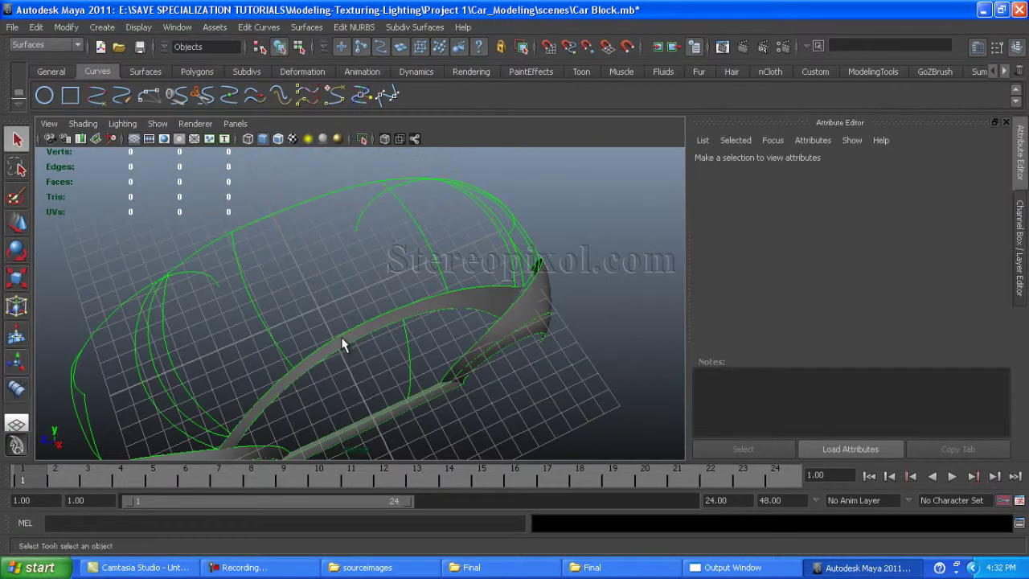
left_click(346, 348)
left_click(137, 27)
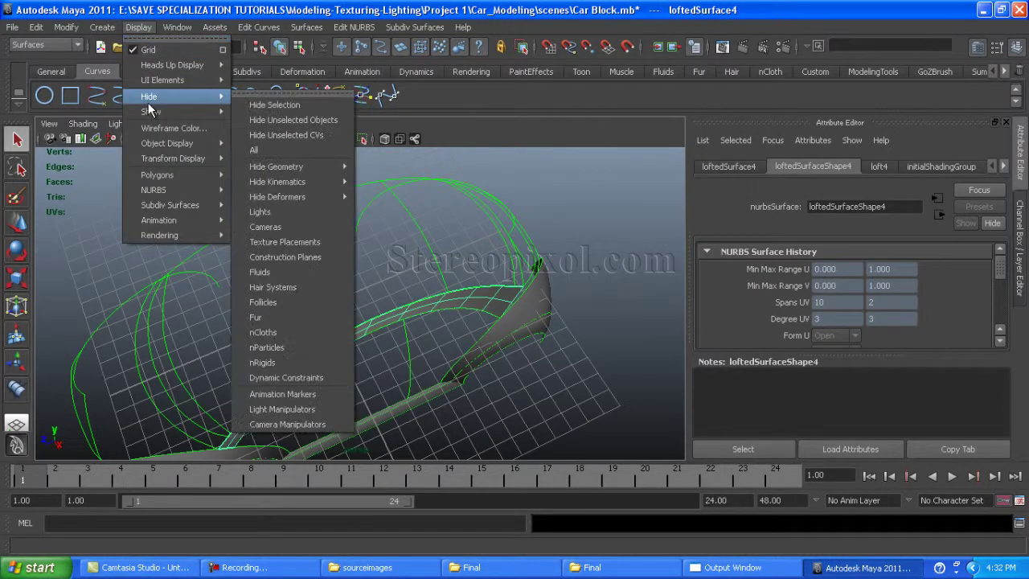
left_click(271, 102)
- Tear off the Birail submenu as a floating panel beside the viewport
scroll(345, 402, "up", 3)
scroll(289, 402, "up", 3)
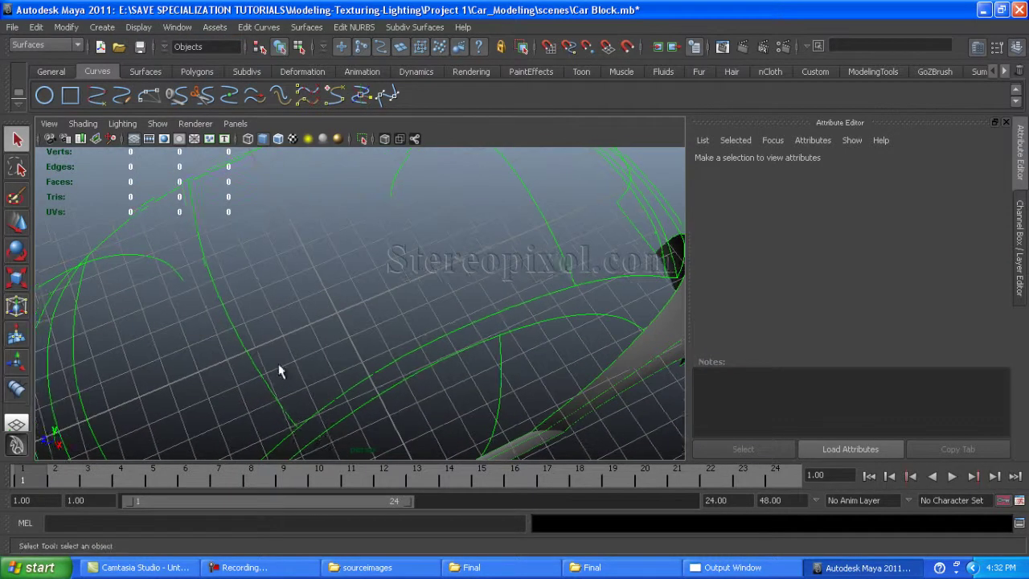
left_click(299, 27)
mouse_move(315, 112)
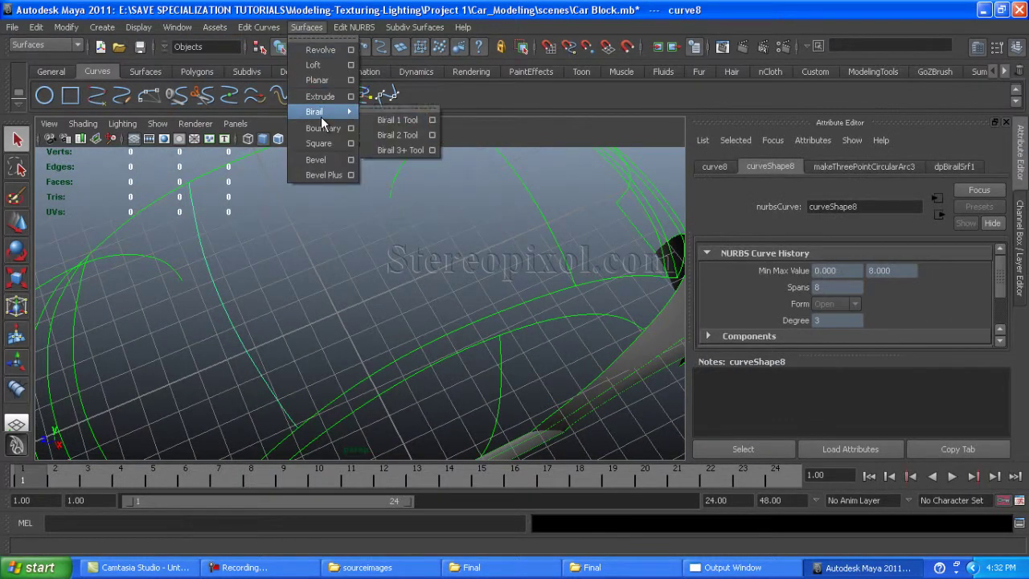
left_click(386, 114)
left_click(266, 28)
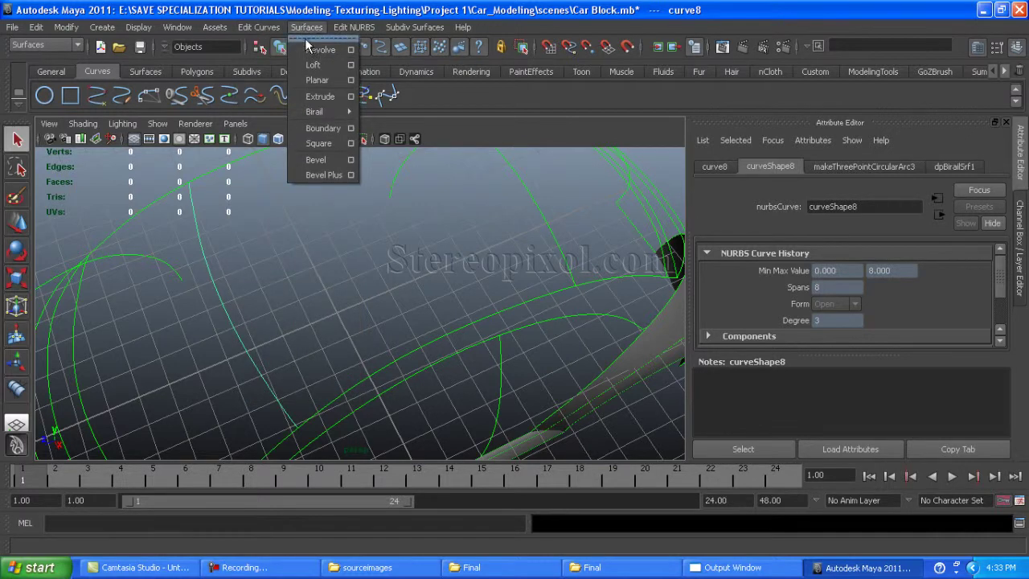
left_click(382, 108)
left_click_drag(386, 90, 637, 135)
- Build a birail patch between the curve8 and curve6 profiles, then hide it
left_click(656, 166)
left_click_drag(292, 334, 441, 282, "alt")
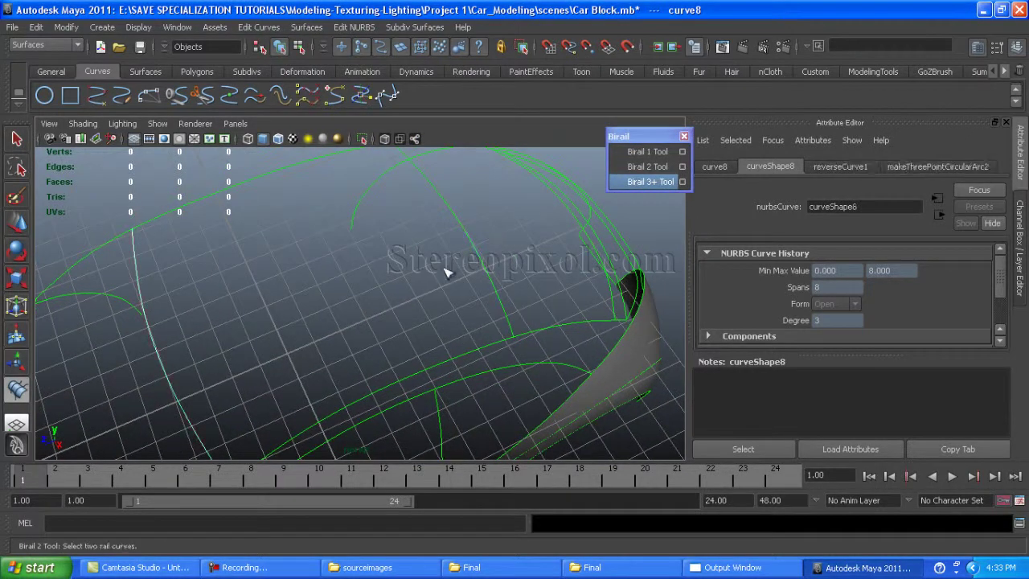
left_click(499, 288)
left_click(239, 185)
mouse_move(407, 306)
left_mouse_down("alt")
mouse_move(221, 269)
mouse_move(263, 320)
left_mouse_up("alt")
key("w")
left_click(291, 267)
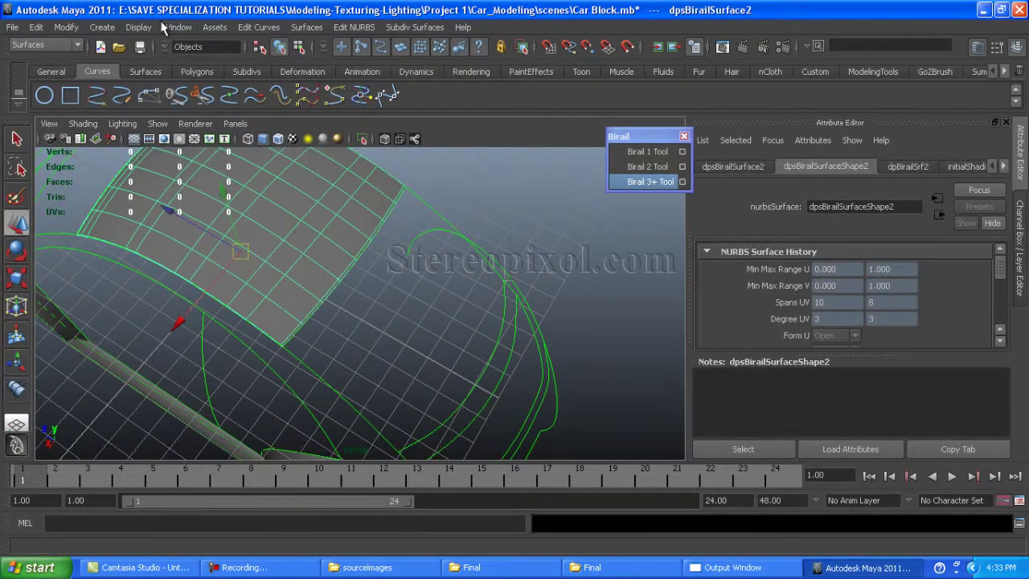
left_click(141, 29)
left_click(368, 98)
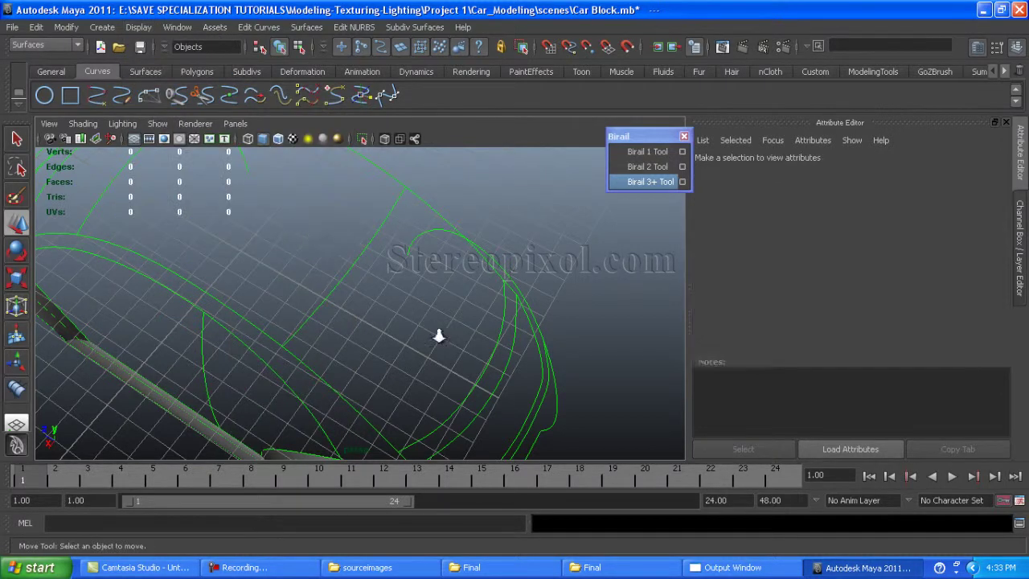
- Build another birail patch from the curve6 and curve4 profiles and save the scene
left_click(269, 297)
left_click(647, 167)
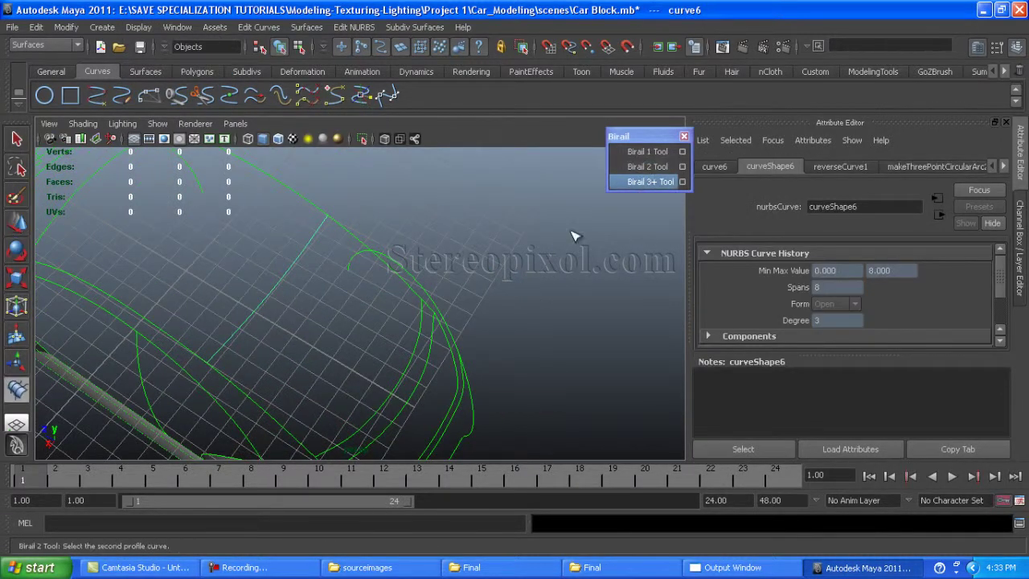
mouse_move(524, 268)
left_mouse_down("alt")
mouse_move(292, 314)
mouse_move(346, 358)
mouse_move(249, 340)
mouse_move(285, 322)
left_mouse_up("alt")
left_click(296, 321)
left_click(172, 298)
left_click(267, 270)
mouse_move(272, 233)
left_mouse_down("alt")
mouse_move(313, 301)
mouse_move(345, 280)
mouse_move(281, 265)
mouse_move(201, 209)
left_mouse_up("alt")
left_click(344, 280)
- Use Display > Show > All to reveal every car body patch, then save
key("q")
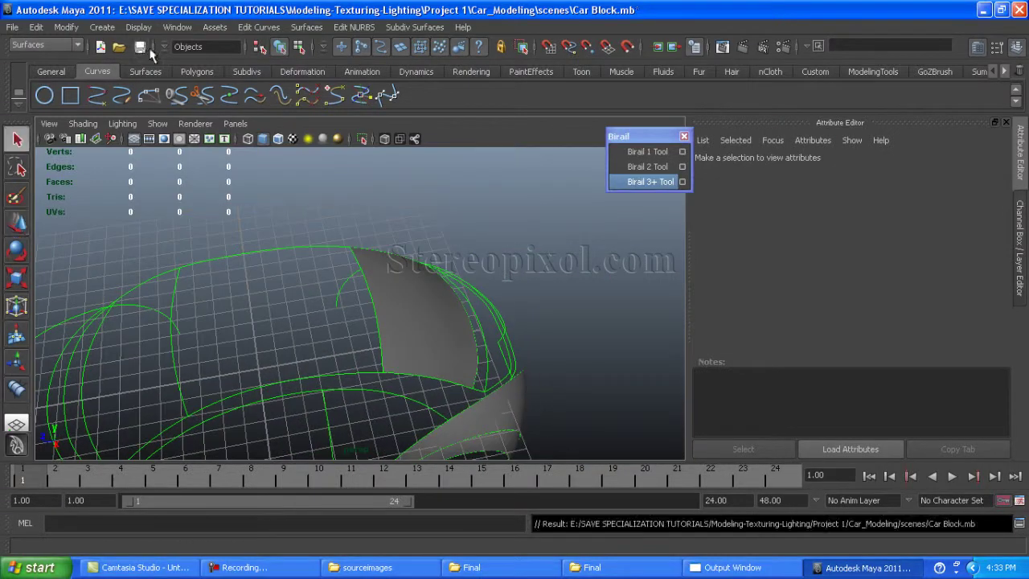
mouse_move(337, 265)
left_mouse_down("alt")
mouse_move(505, 378)
mouse_move(369, 309)
left_mouse_up("alt")
left_click(139, 27)
mouse_move(151, 112)
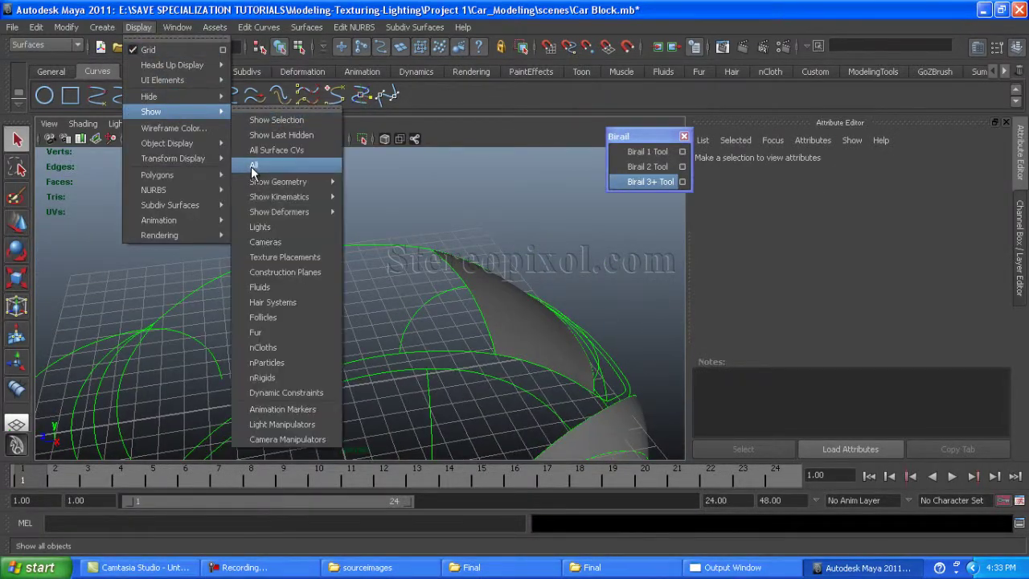
left_click(251, 166)
mouse_move(321, 242)
left_mouse_down("alt")
mouse_move(472, 215)
mouse_move(418, 287)
mouse_move(386, 276)
mouse_move(348, 283)
left_mouse_up("alt")
left_click(140, 48)
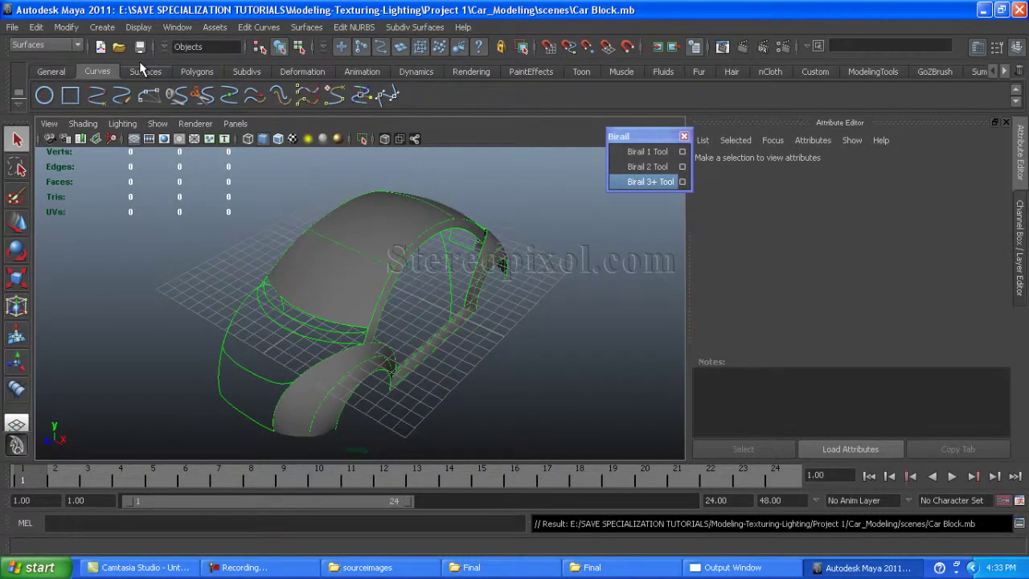